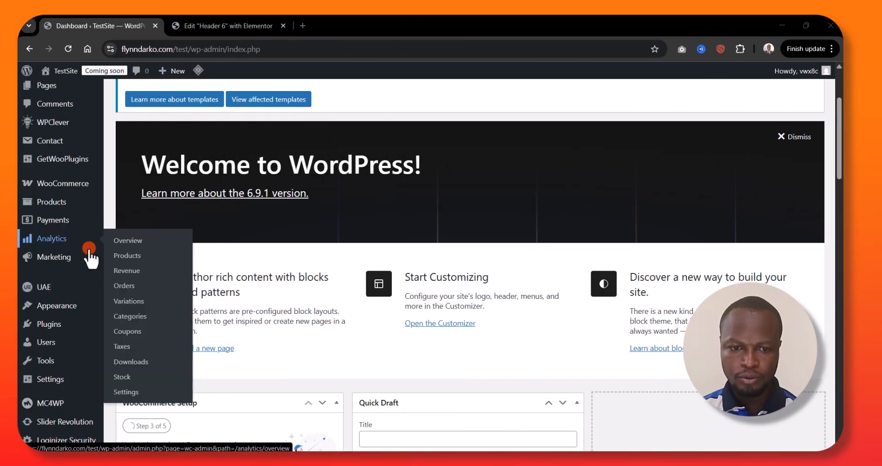
Open the page for adding a new plugin to the WordPress site
scroll(260, 257, "up", 3)
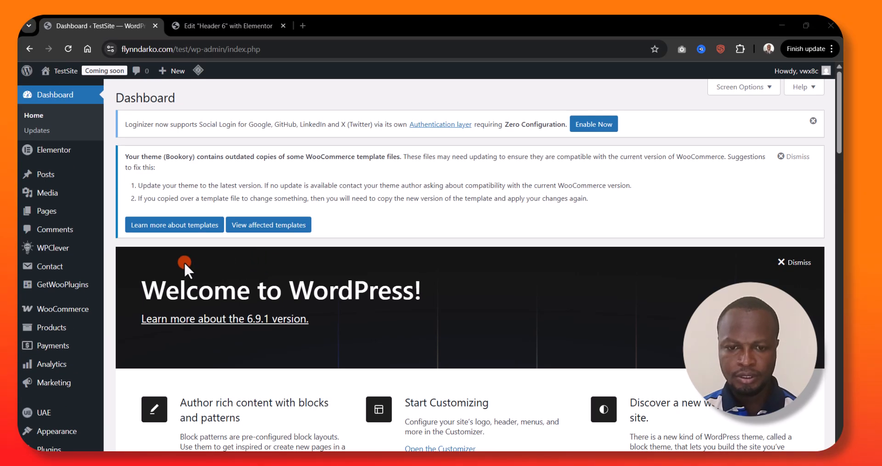
scroll(135, 262, "down", 5)
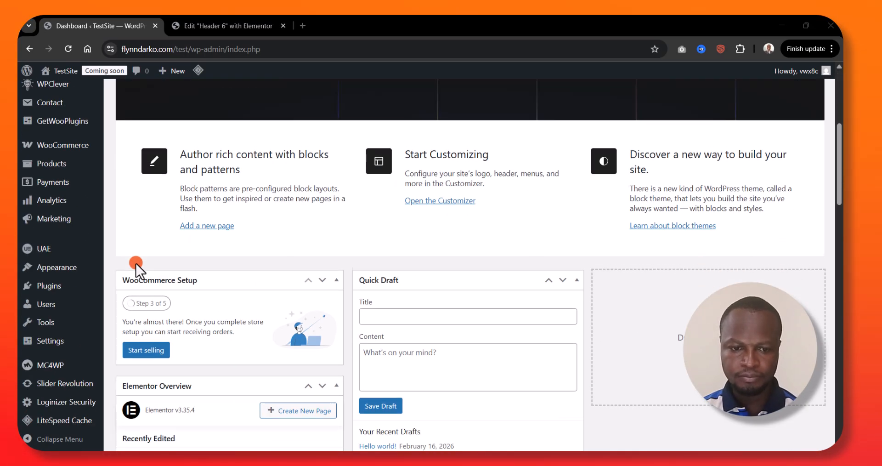
mouse_move(46, 289)
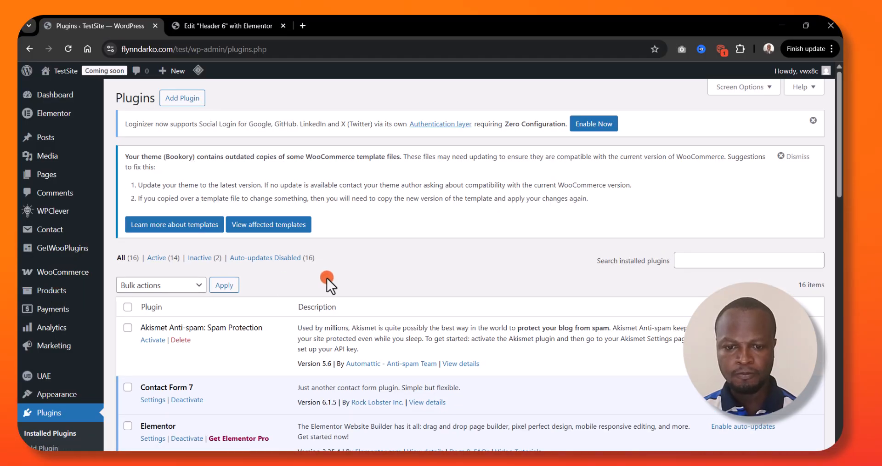
left_click(181, 98)
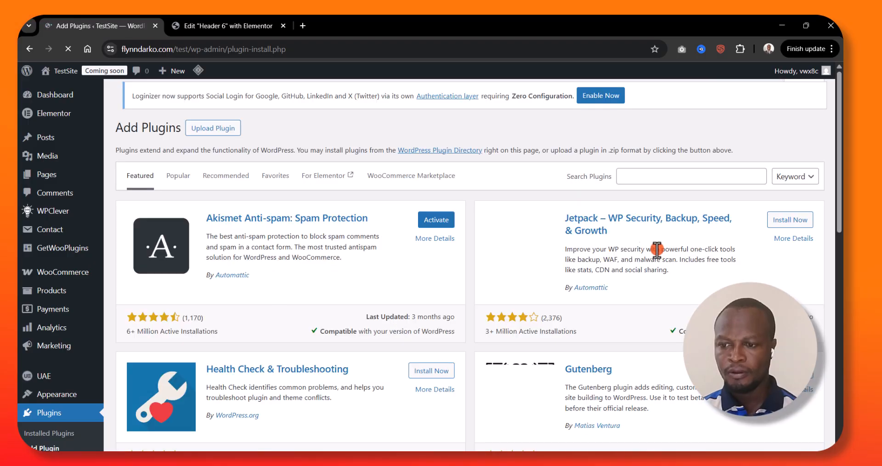
Search the plugin directory for "Checkout Field Editor"
left_click(660, 178)
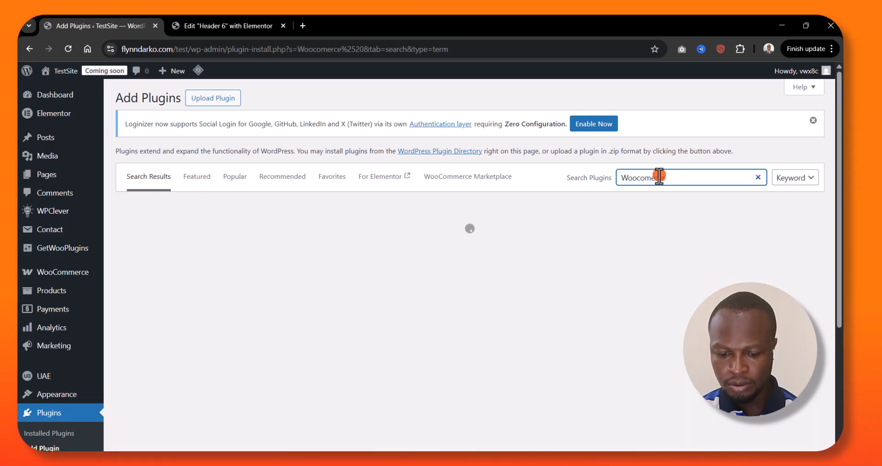
type("ckout")
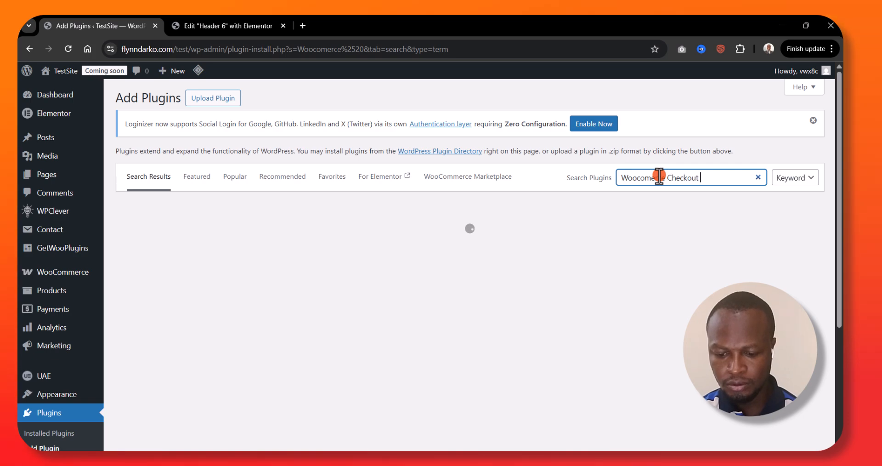
type(" Filed")
key("BackSpace")
key("BackSpace")
key("BackSpace")
type("eld Editor")
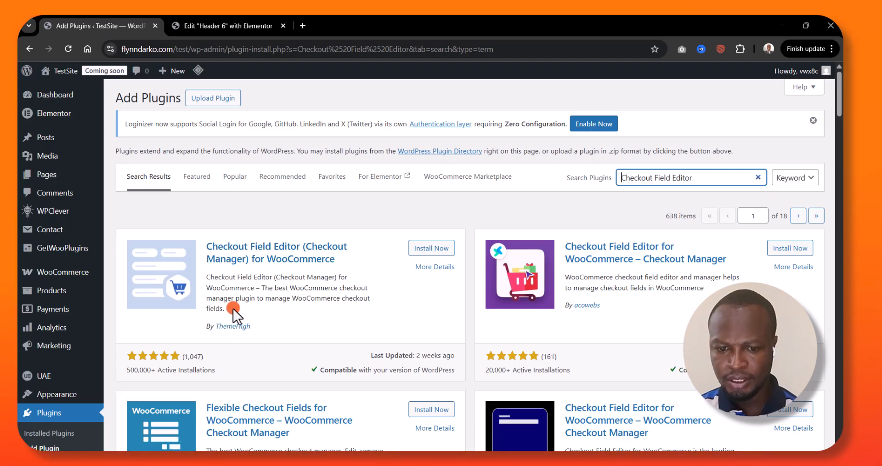
Install and activate the Checkout Field Editor (Checkout Manager) for WooCommerce plugin by ThemeHigh
left_click(428, 249)
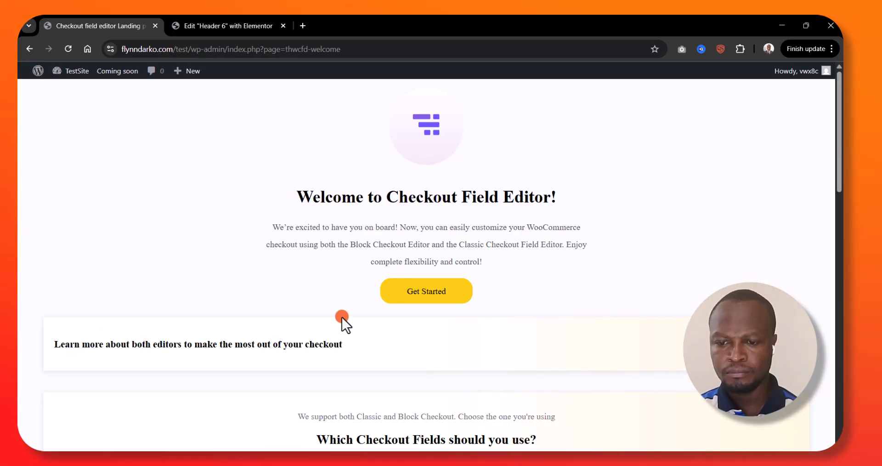
scroll(342, 316, "down", 3)
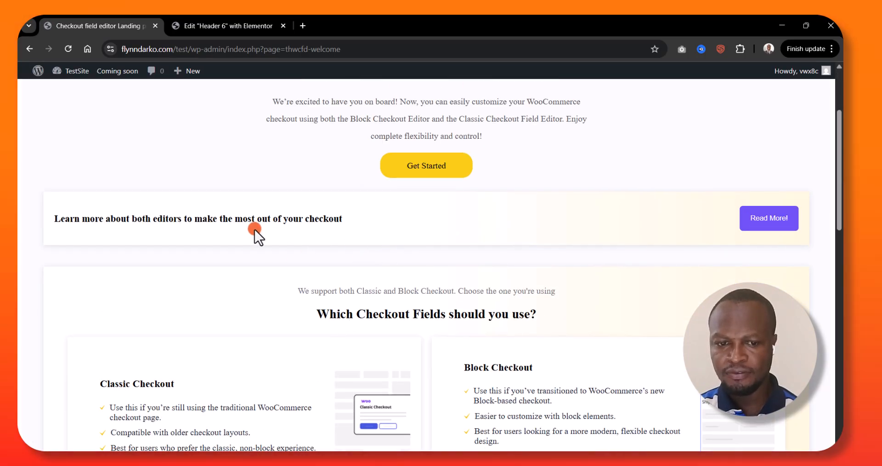
scroll(415, 240, "down", 8)
scroll(415, 240, "down", 5)
scroll(416, 243, "up", 15)
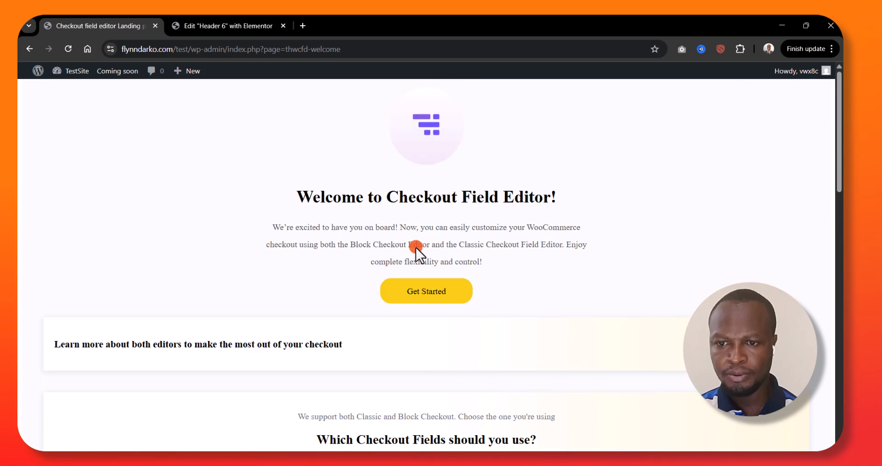
Open WooCommerce's Checkout Form settings and review the billing fields listed for the classic checkout
scroll(496, 263, "down", 10)
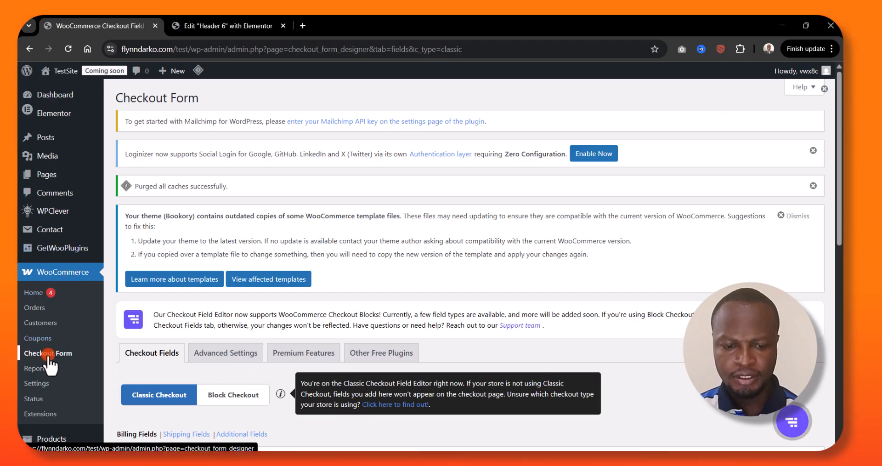
scroll(277, 291, "down", 10)
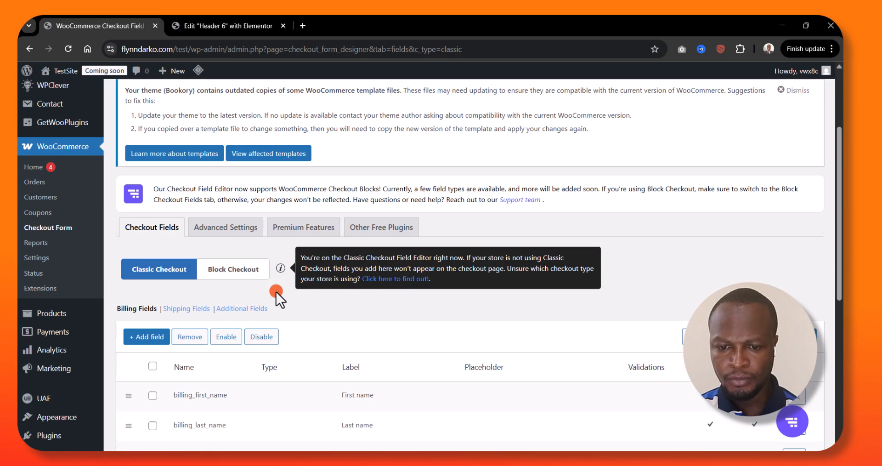
scroll(276, 291, "up", 5)
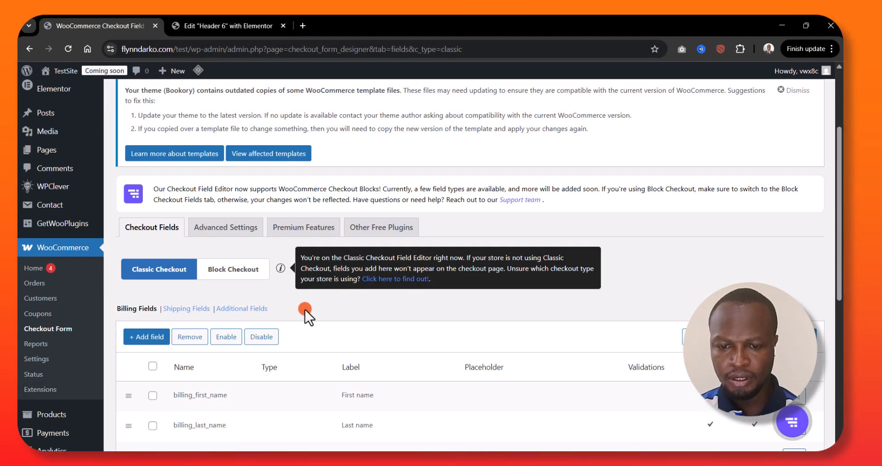
scroll(305, 306, "down", 5)
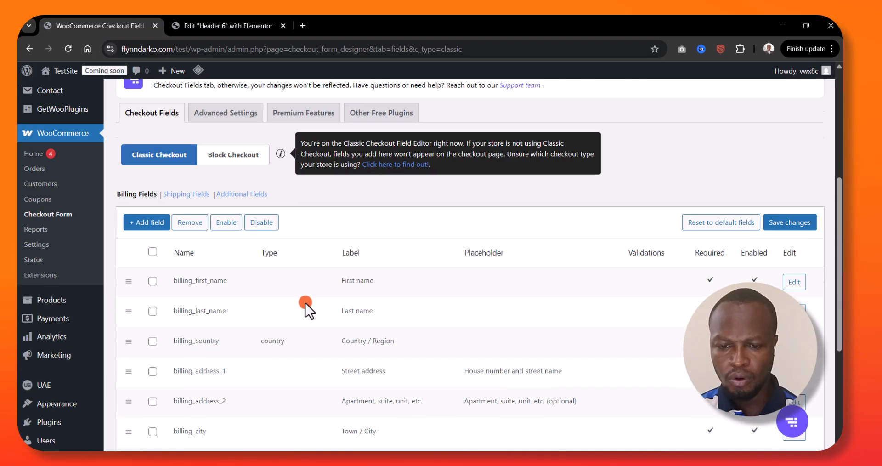
scroll(289, 301, "down", 2)
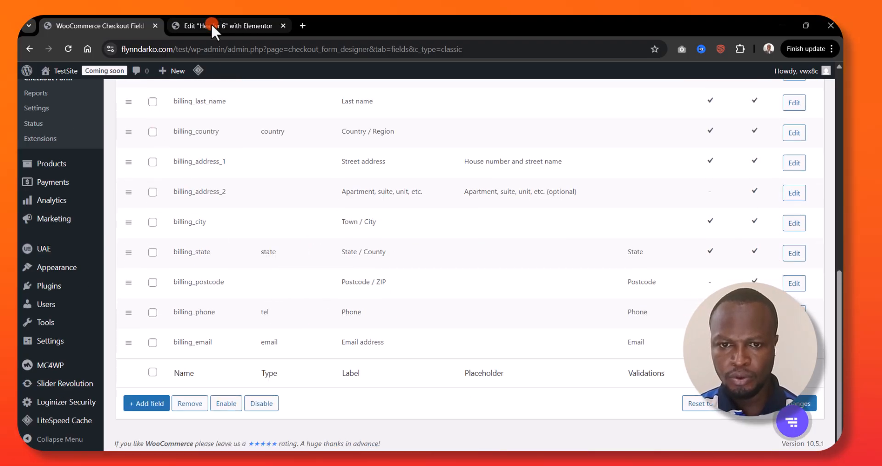
Open the TestSite storefront in a new browser tab and switch to it
mouse_move(51, 73)
right_click(59, 91)
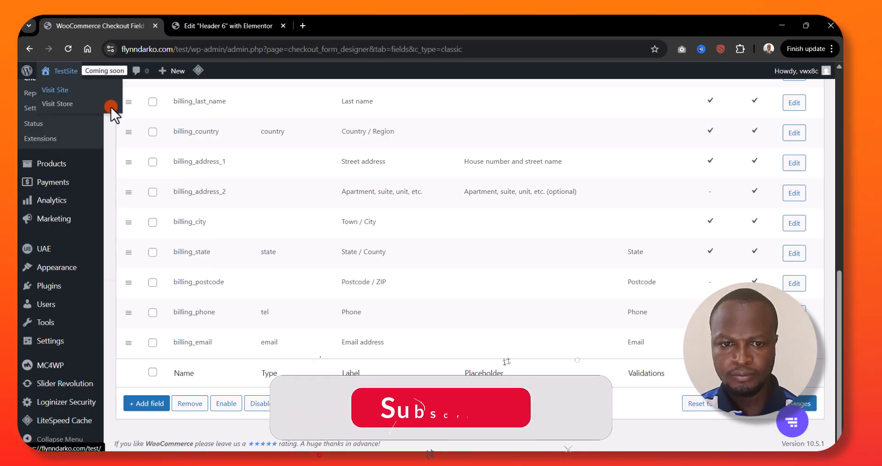
left_click(115, 76)
left_click(216, 24)
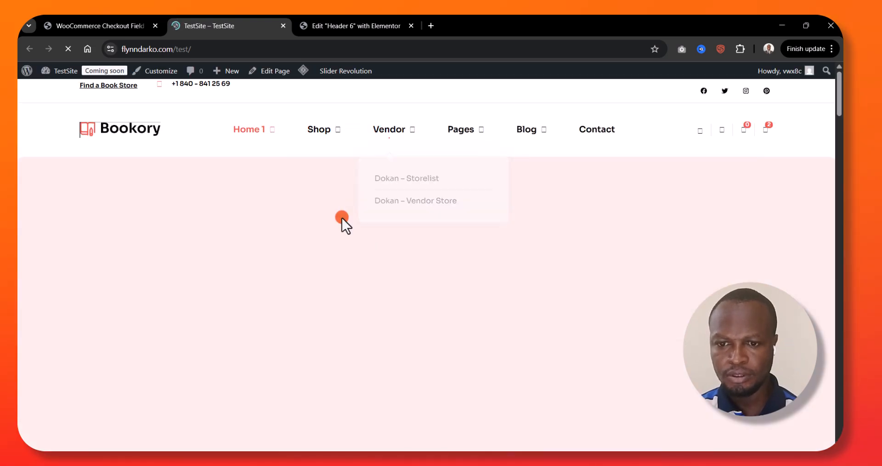
Open the storefront's shopping cart and proceed to the checkout page
scroll(330, 263, "down", 15)
scroll(335, 257, "up", 15)
left_click(763, 130)
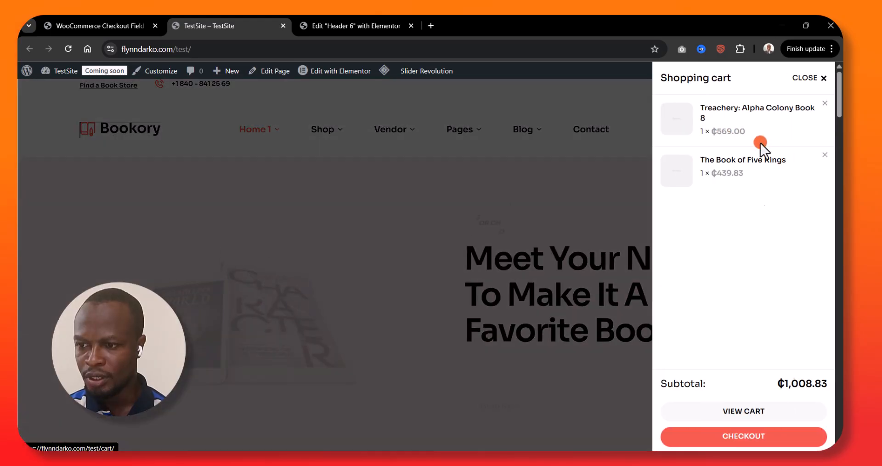
left_click(726, 444)
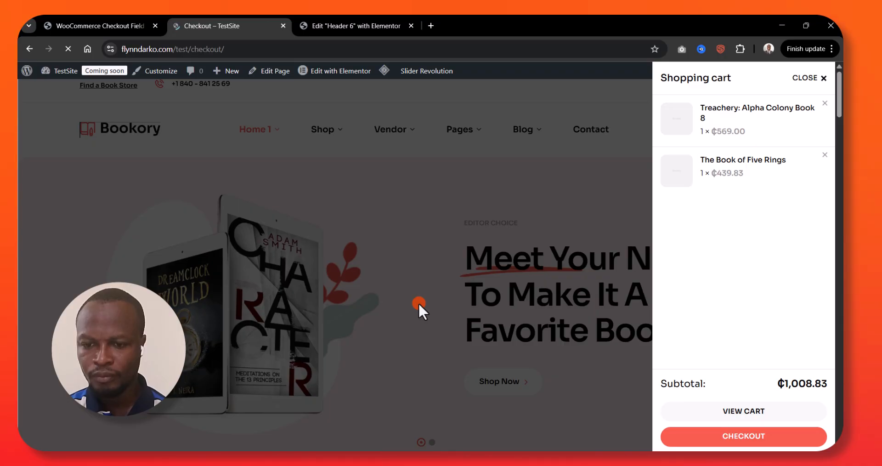
Examine the billing address fields and payment options on the checkout page
scroll(418, 305, "down", 5)
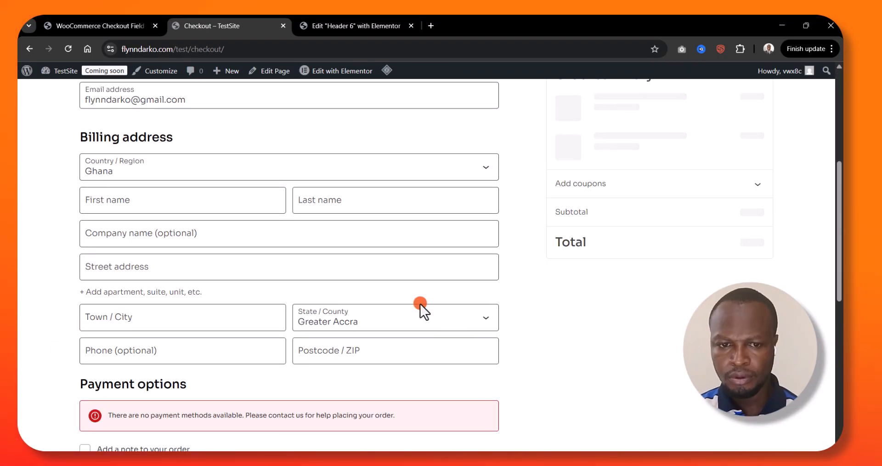
left_click_drag(83, 134, 169, 148)
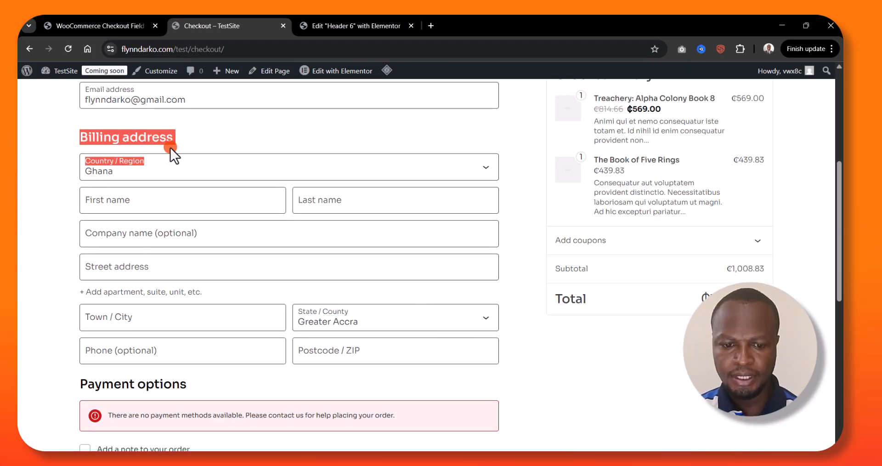
scroll(215, 313, "down", 2)
scroll(213, 309, "down", 3)
scroll(212, 307, "up", 5)
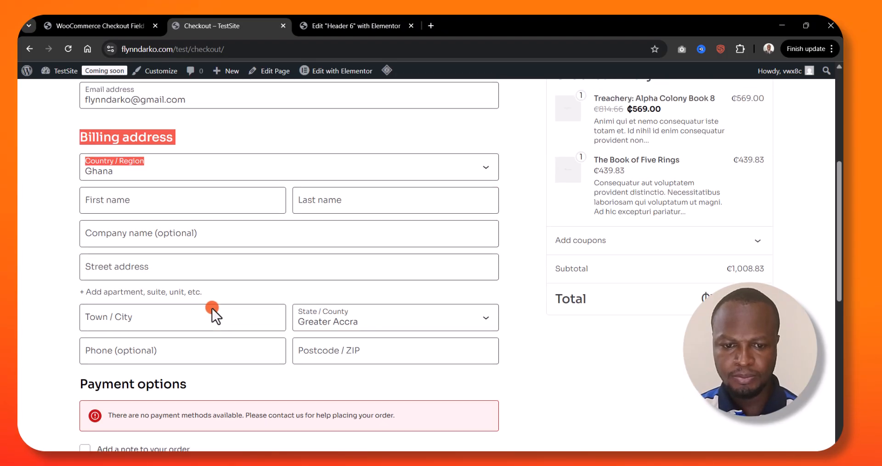
left_click(143, 162)
left_click(115, 175)
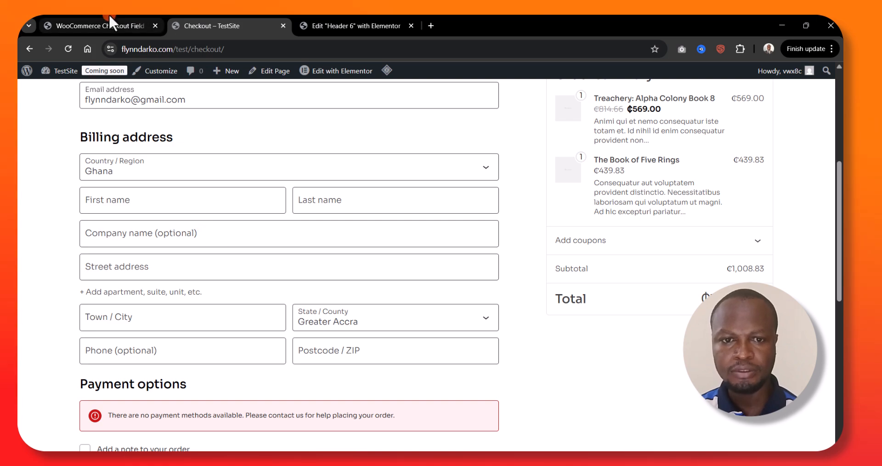
In the classic checkout form, remove billing_address_1, billing_address_2, billing_city, billing_state and billing_postcode, and save the changes
left_click(155, 19)
scroll(256, 269, "up", 3)
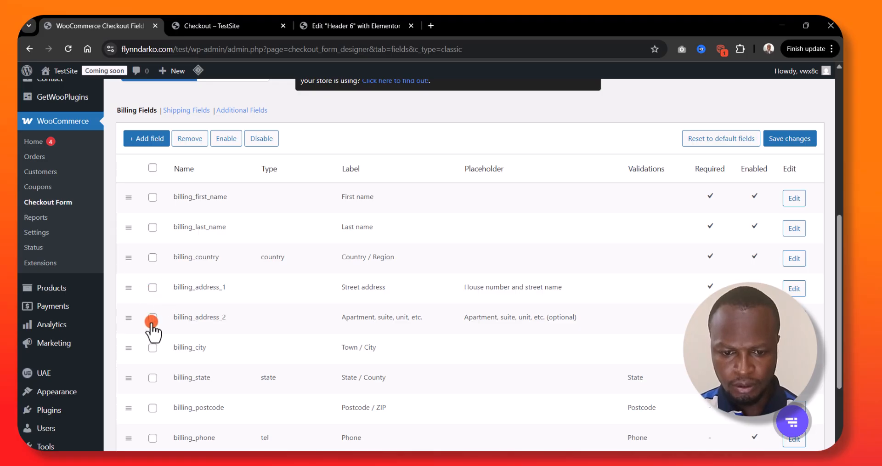
left_click(153, 288)
left_click(153, 317)
scroll(183, 319, "down", 3)
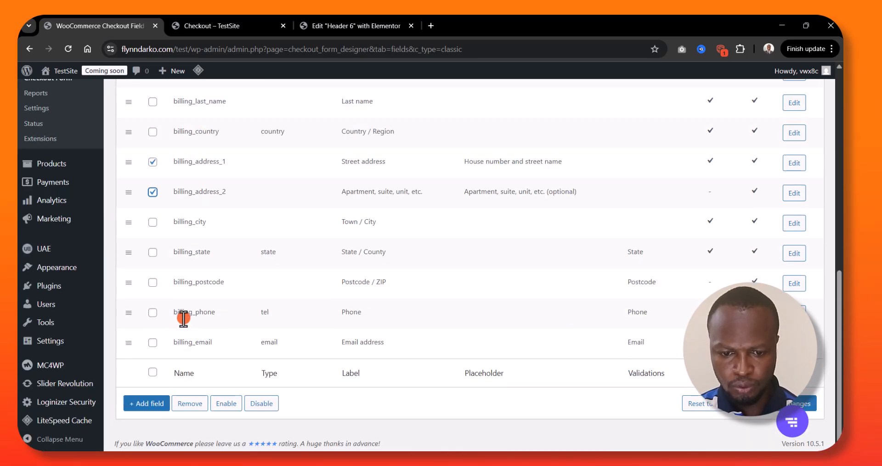
left_click(153, 222)
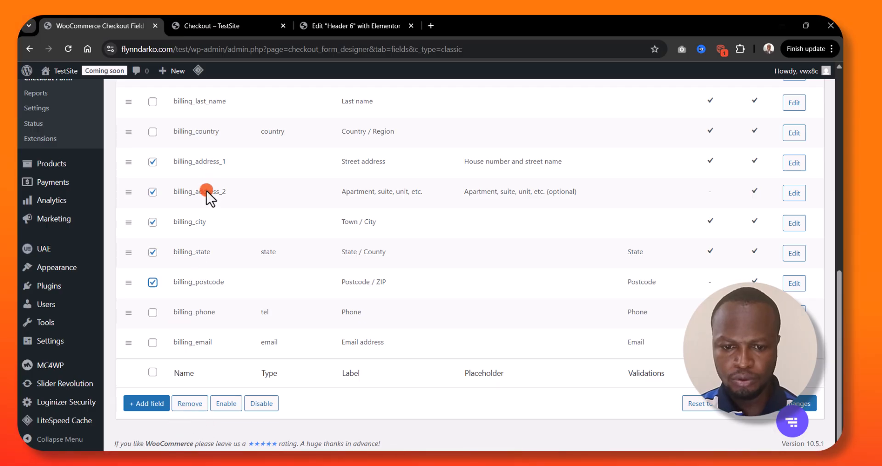
left_click(191, 404)
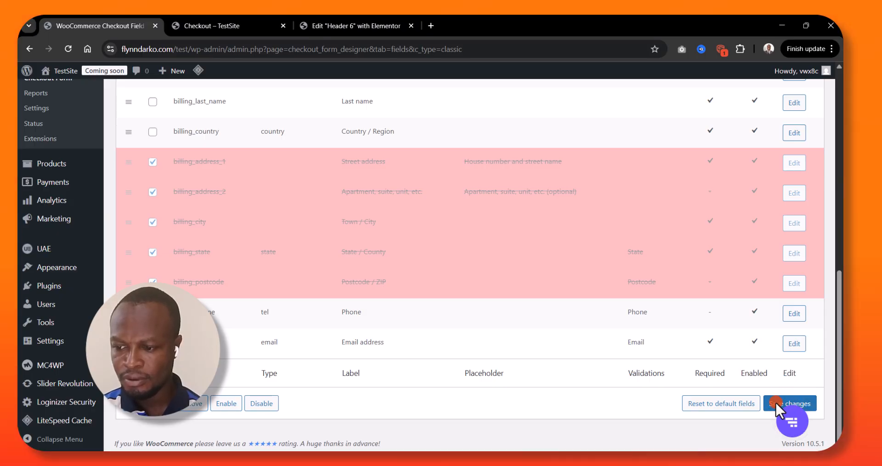
left_click(810, 403)
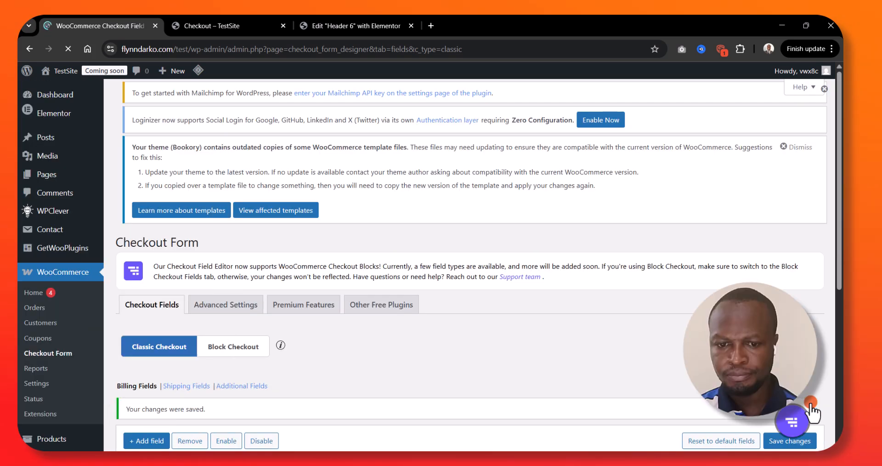
scroll(428, 306, "down", 5)
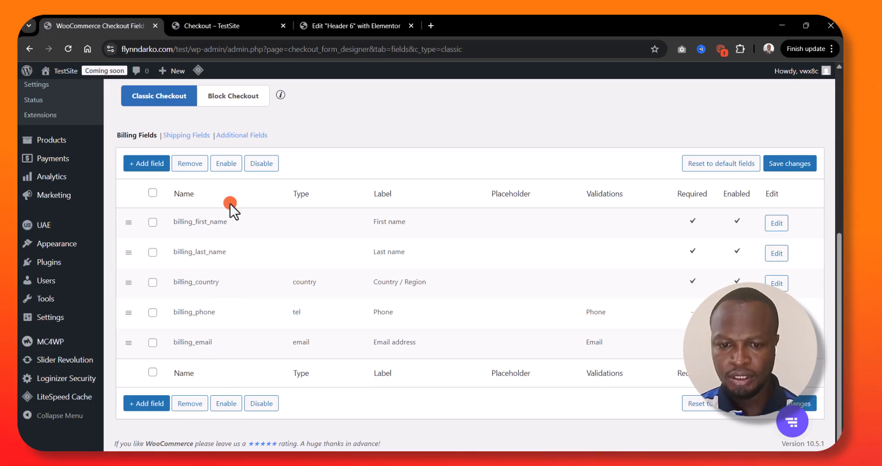
Reload the storefront's checkout page and check which billing address fields it shows
left_click(229, 16)
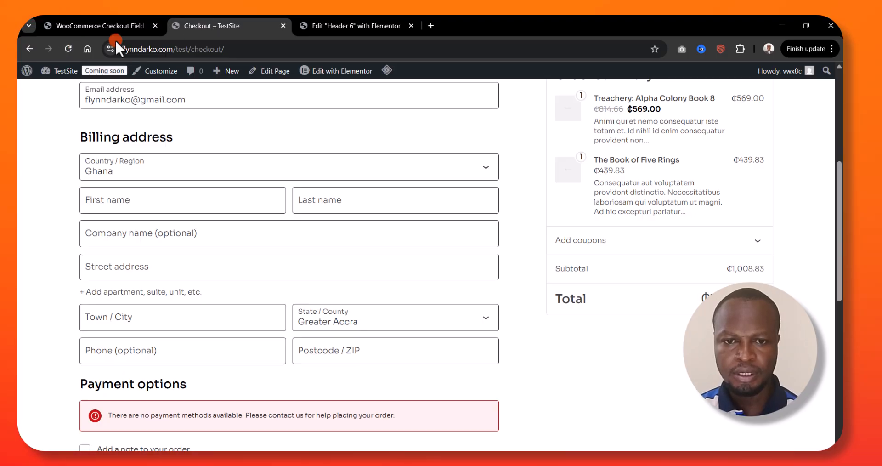
left_click(67, 49)
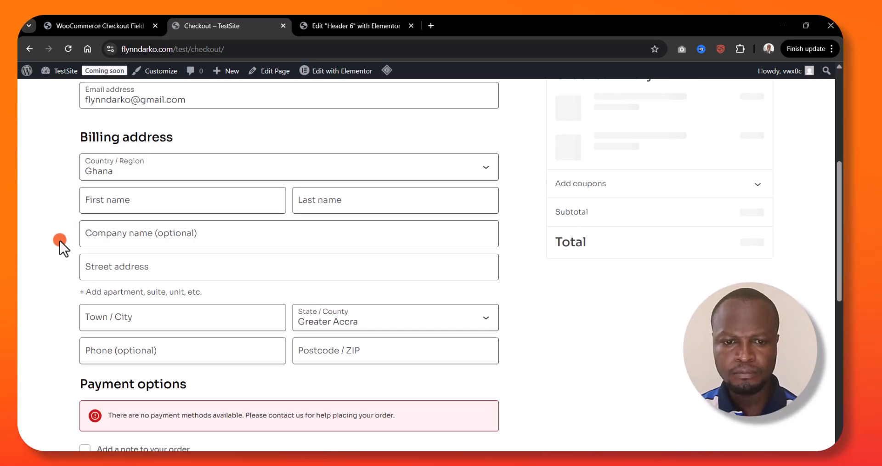
scroll(60, 241, "down", 3)
scroll(60, 241, "up", 5)
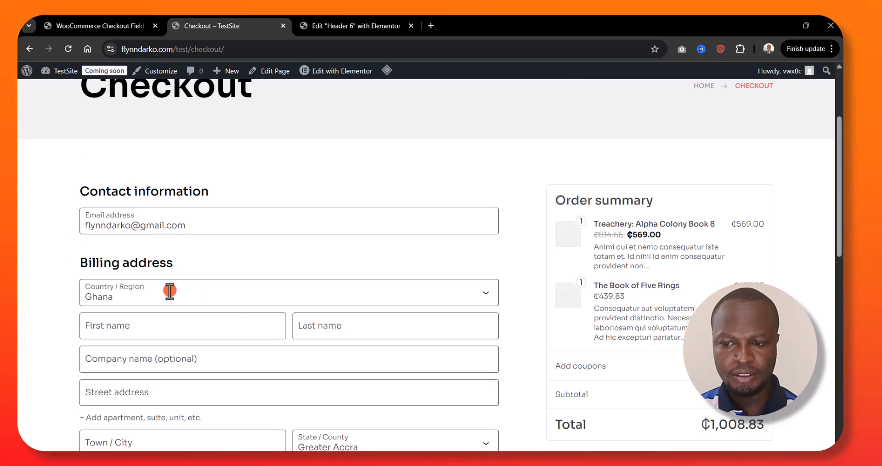
scroll(179, 315, "down", 3)
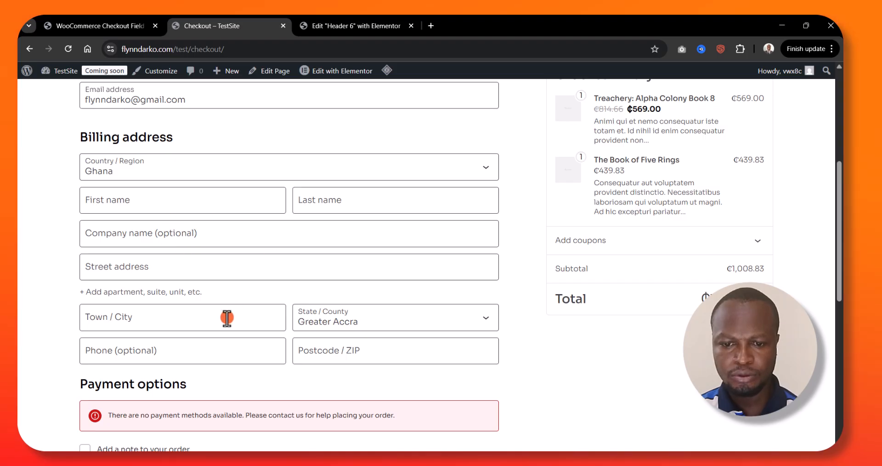
Return to the Checkout Form settings and examine the choice between Classic Checkout and Block Checkout
left_click(104, 26)
scroll(280, 254, "up", 3)
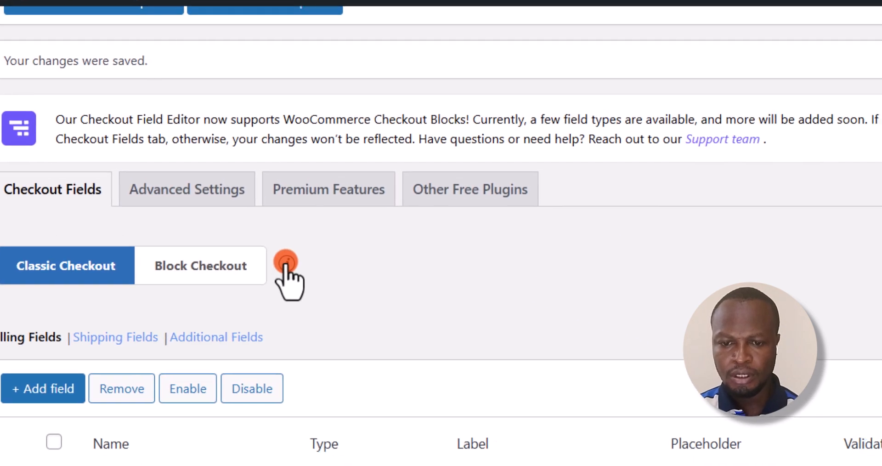
mouse_move(286, 263)
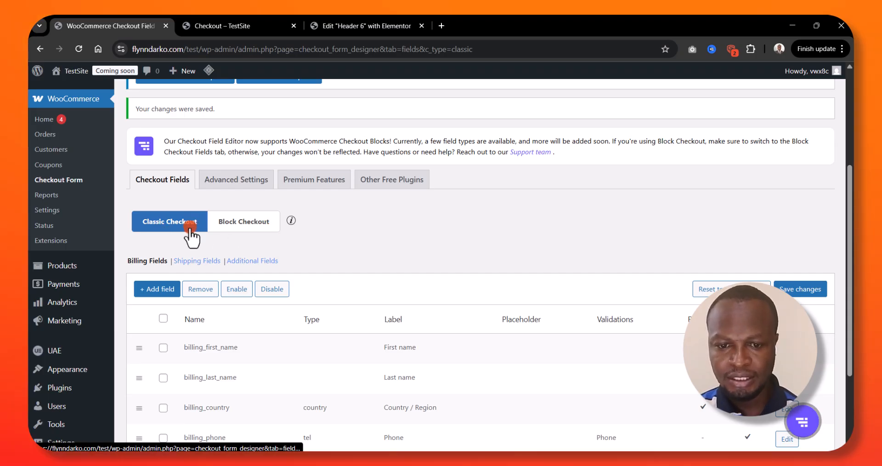
Search the site's pages for "checkout" and open the Checkout page in the block editor
scroll(45, 267, "up", 4)
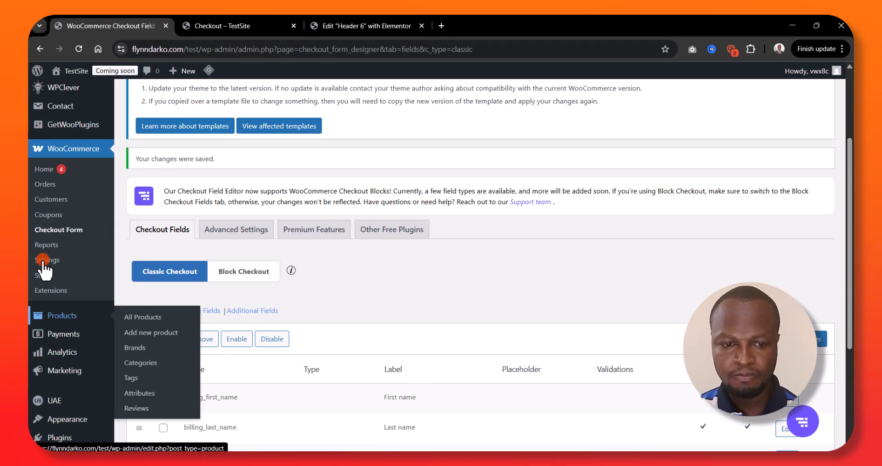
left_click(62, 177)
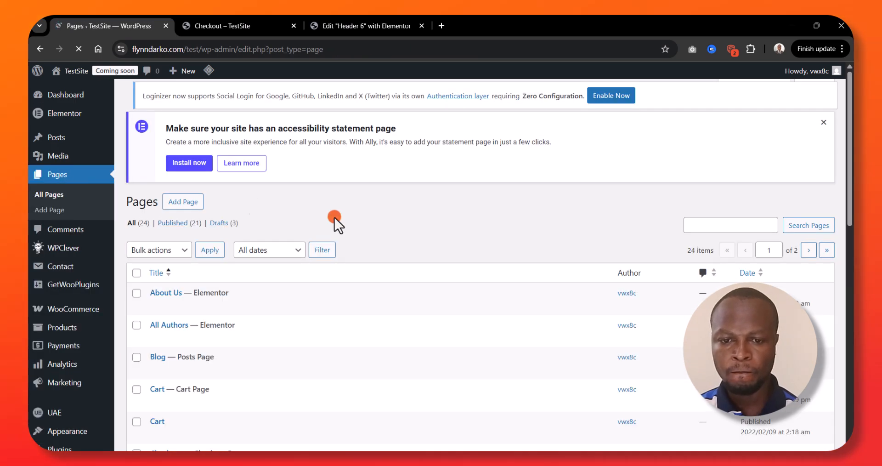
left_click(707, 232)
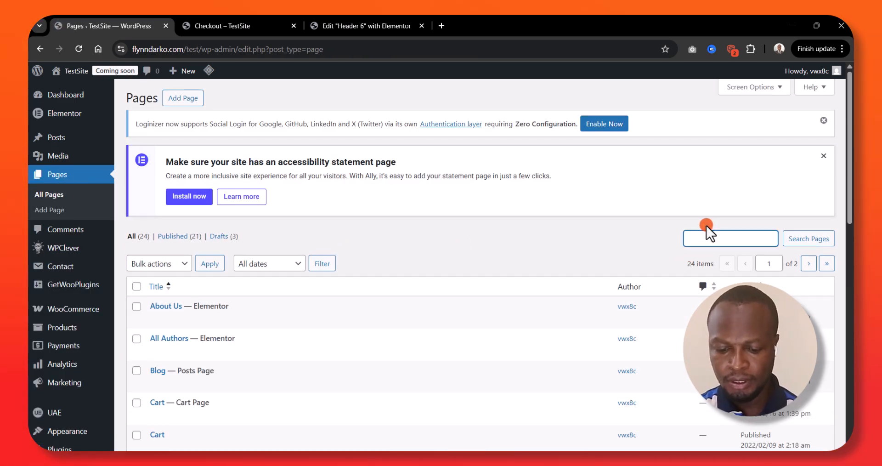
type("checkout")
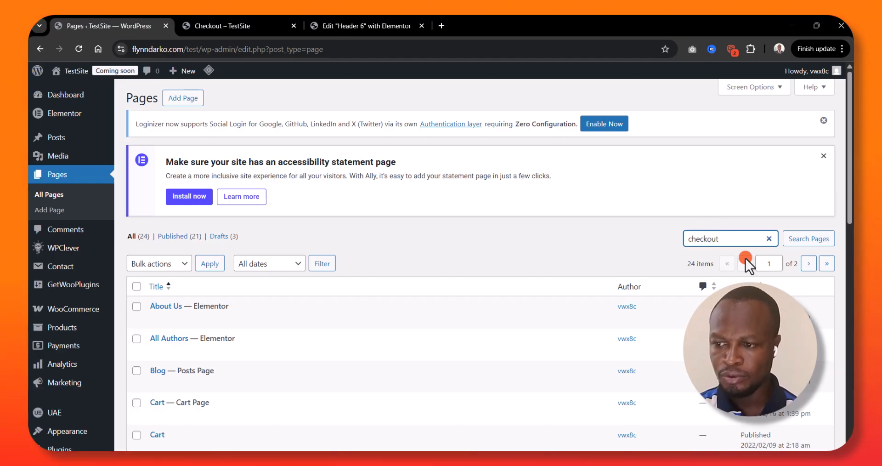
left_click(804, 239)
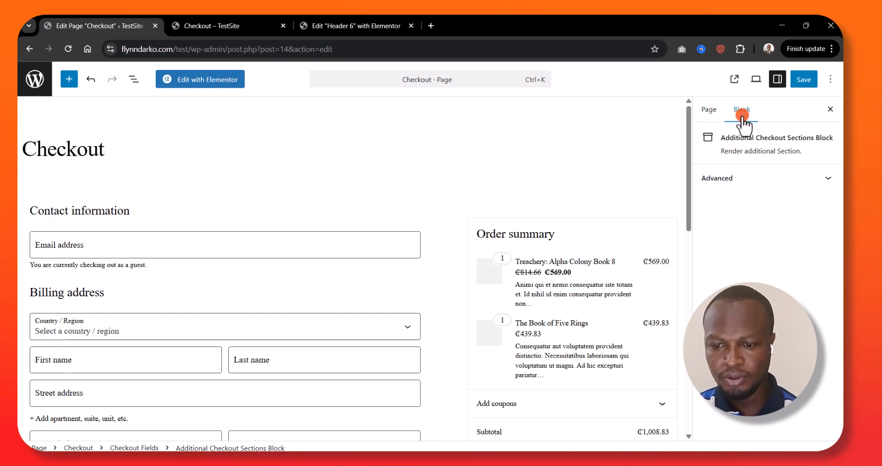
Examine the Additional Checkout Sections Block's advanced settings, compare the page with the storefront checkout, and leave the page editor
left_click(773, 178)
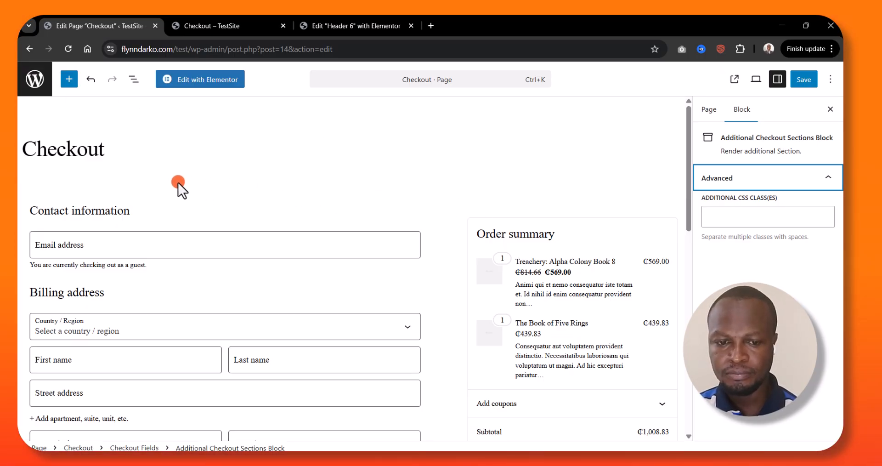
left_click(211, 20)
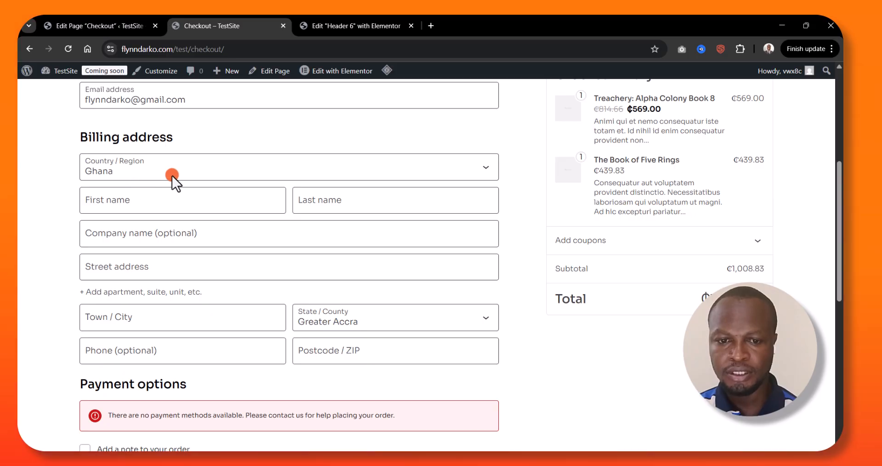
left_click(108, 19)
left_click(35, 79)
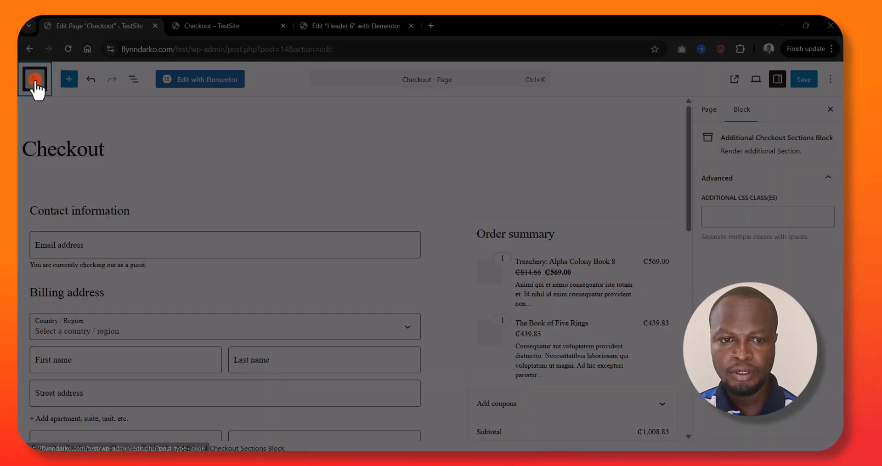
left_click(478, 121)
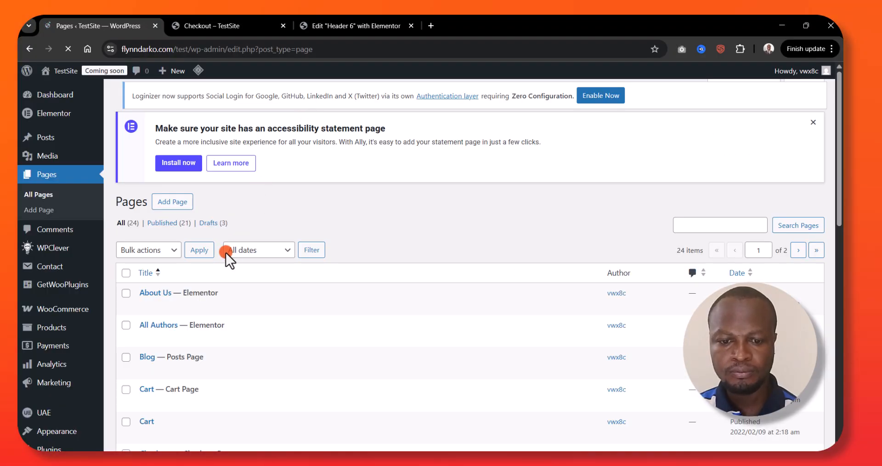
Open WooCommerce's Checkout Form settings and switch the checkout fields to Block Checkout
scroll(82, 338, "down", 1)
scroll(83, 345, "down", 3)
mouse_move(69, 184)
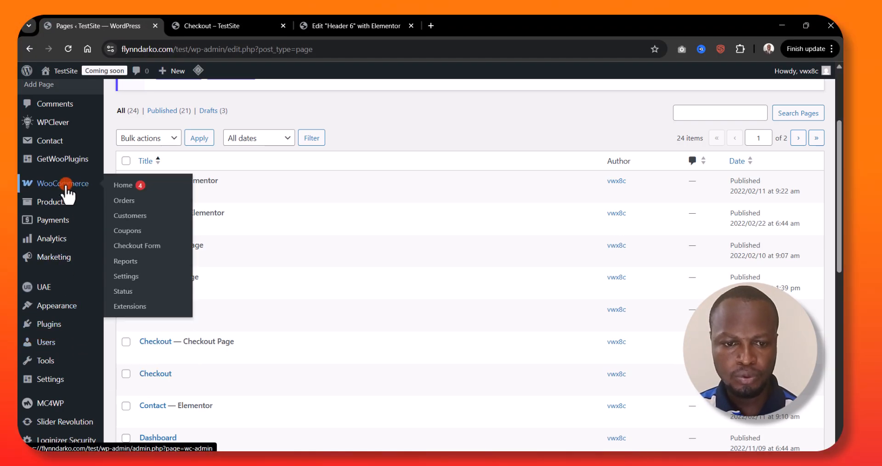
left_click(148, 246)
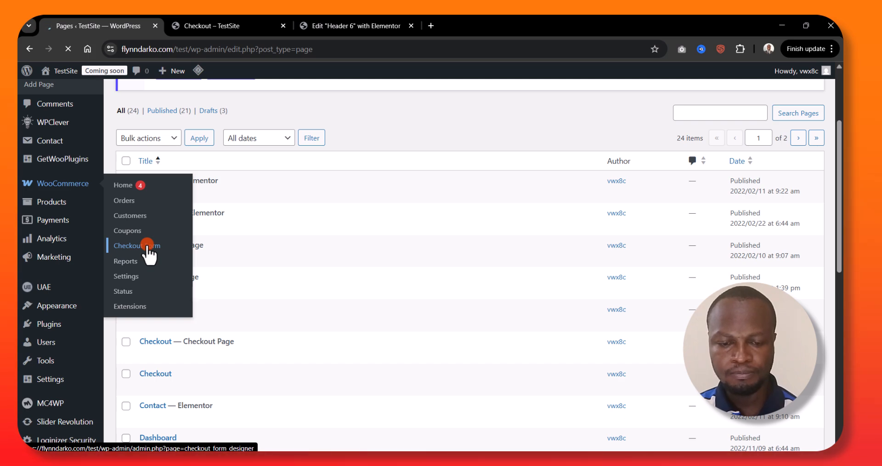
scroll(294, 259, "down", 3)
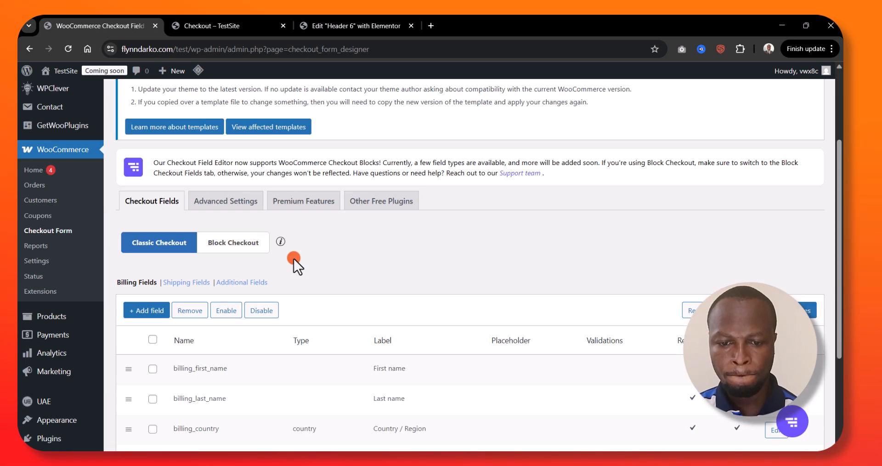
scroll(294, 257, "down", 2)
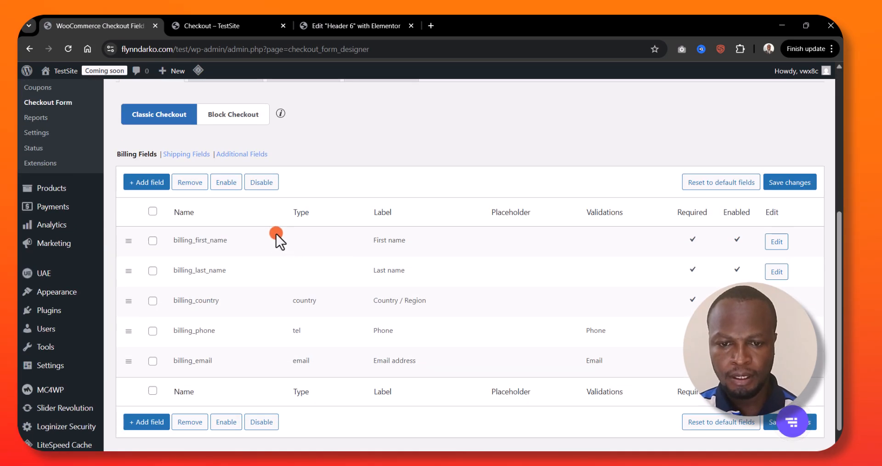
left_click(232, 117)
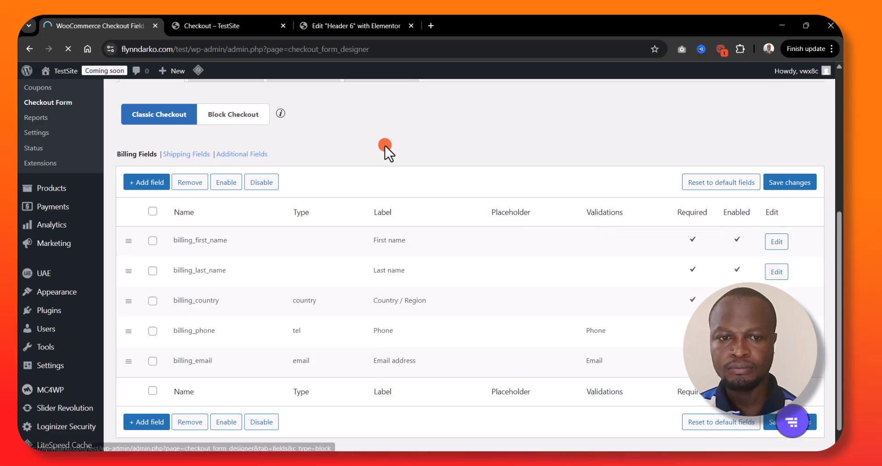
Review the Block Checkout's Contact Information fields and save the changes
scroll(435, 225, "down", 3)
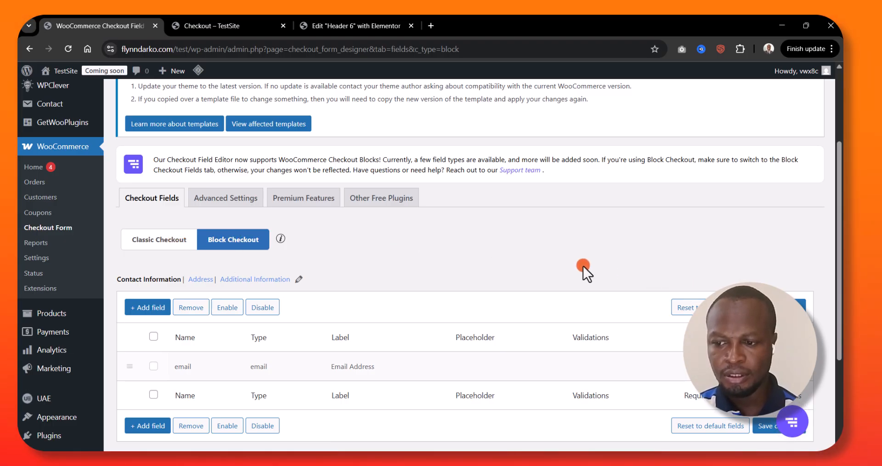
scroll(583, 266, "down", 3)
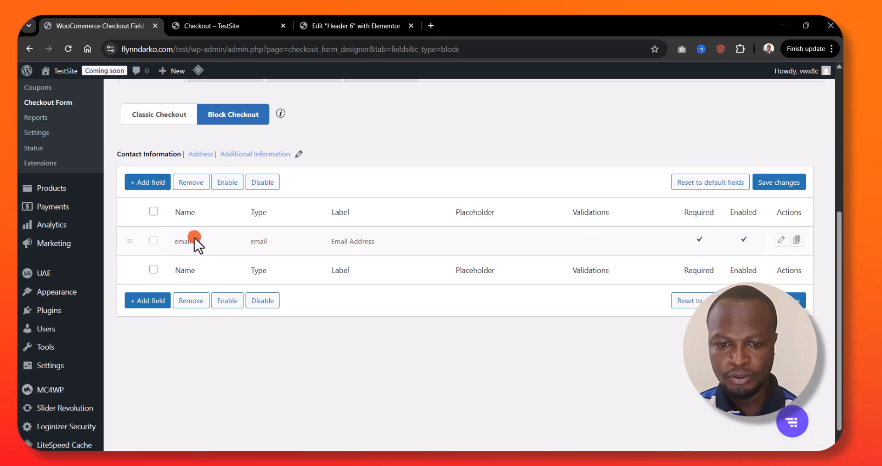
left_click(771, 183)
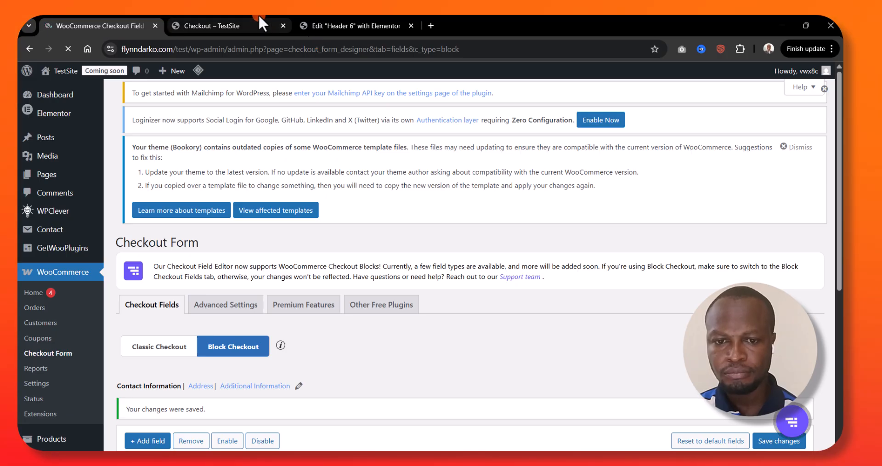
Check the billing address fields on the storefront's checkout page
left_click(258, 20)
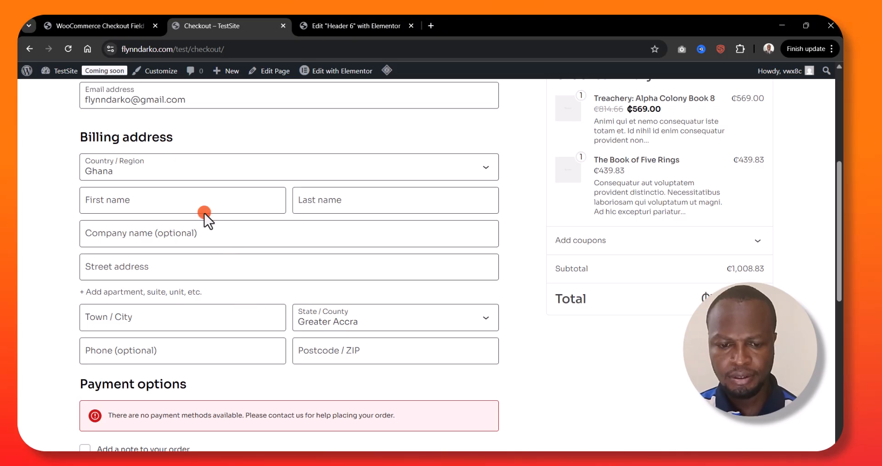
scroll(190, 209, "down", 3)
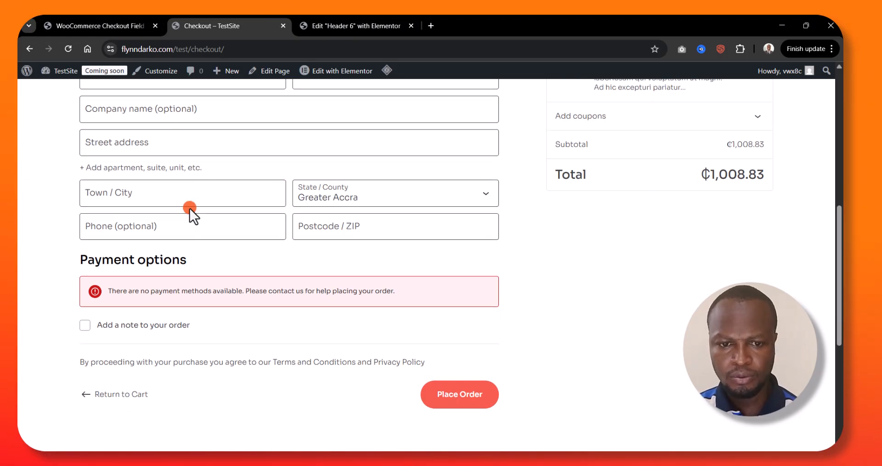
scroll(190, 211, "up", 10)
Return to the Checkout Form settings, open the Block Checkout's Address section and review its fields
left_click(100, 25)
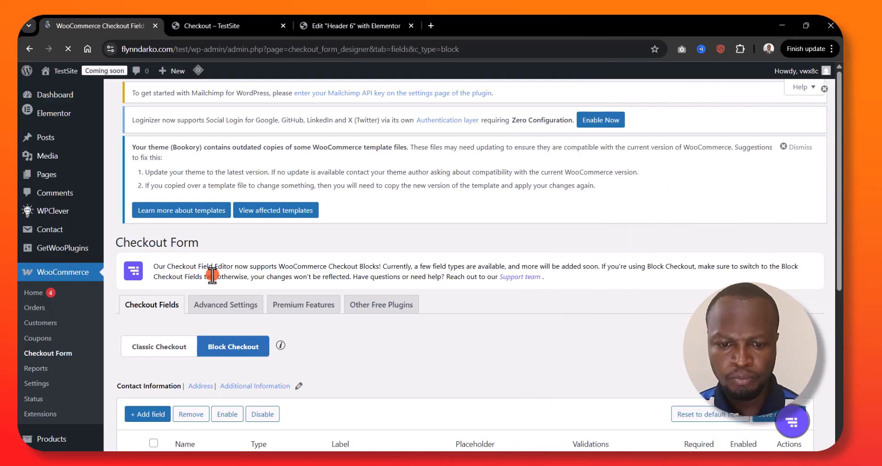
scroll(212, 274, "down", 5)
left_click(202, 155)
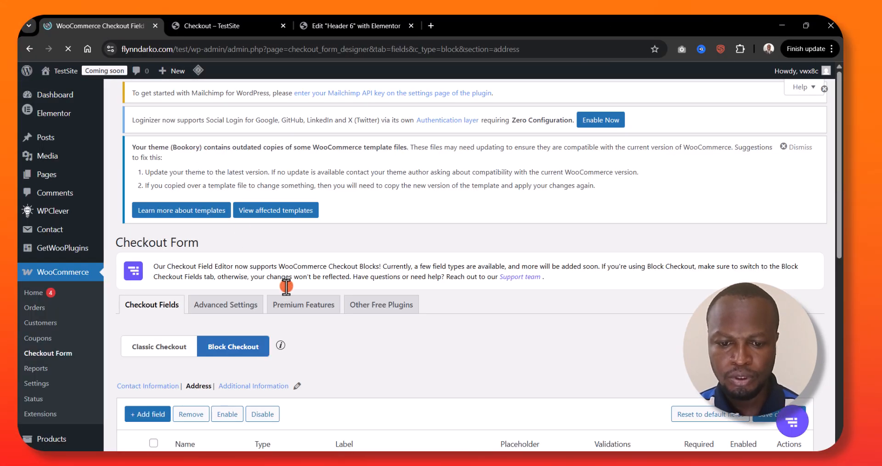
scroll(290, 289, "down", 9)
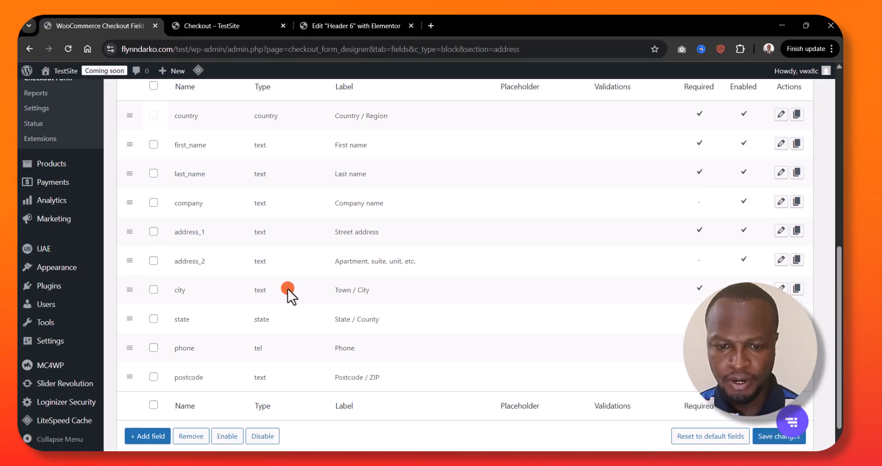
scroll(283, 289, "up", 3)
scroll(268, 289, "down", 3)
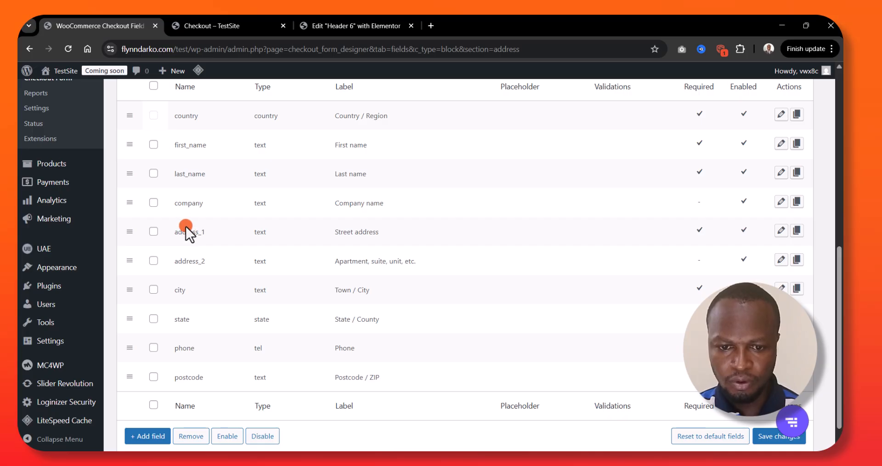
scroll(197, 221, "up", 3)
Remove address_1, address_2, city, state and postcode from the Block Checkout's address fields, and save the changes
scroll(208, 229, "down", 3)
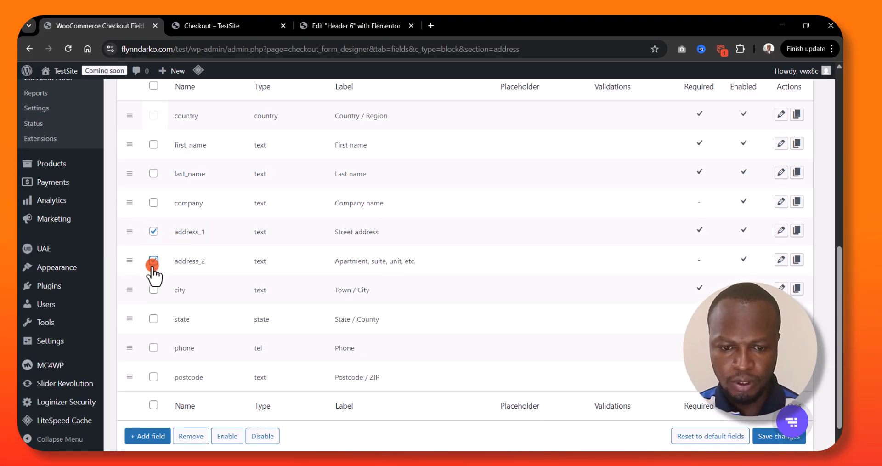
left_click(154, 318)
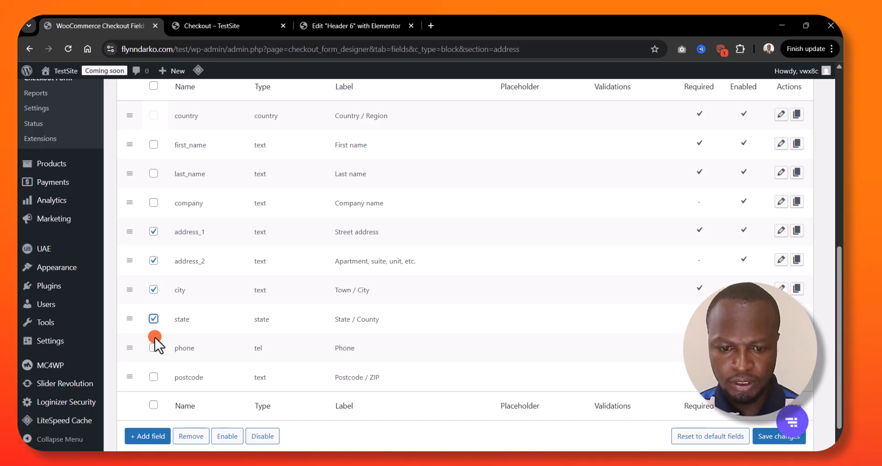
left_click(154, 377)
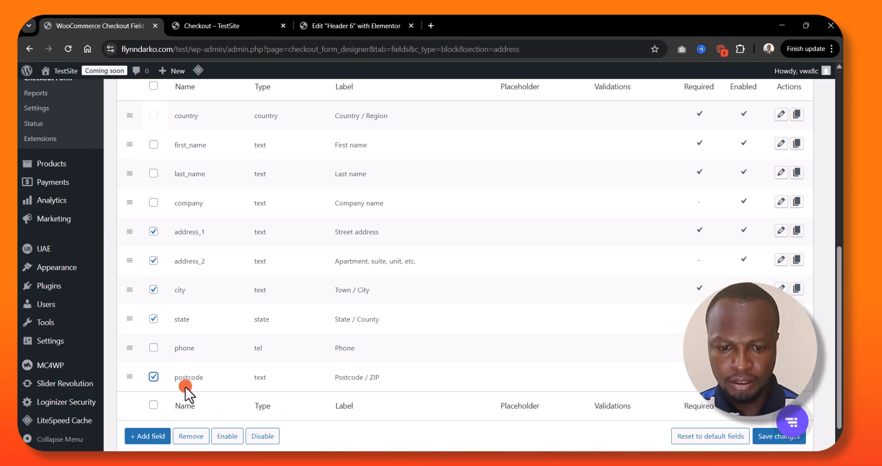
left_click(155, 318)
scroll(279, 336, "down", 1)
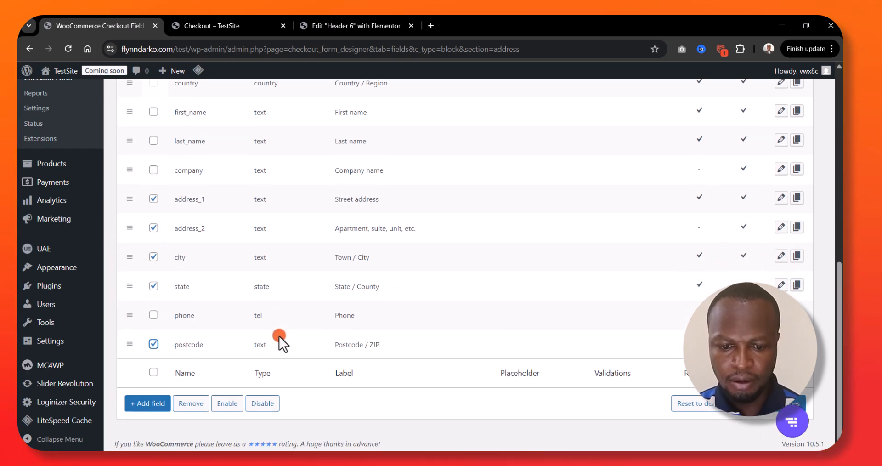
left_click(189, 406)
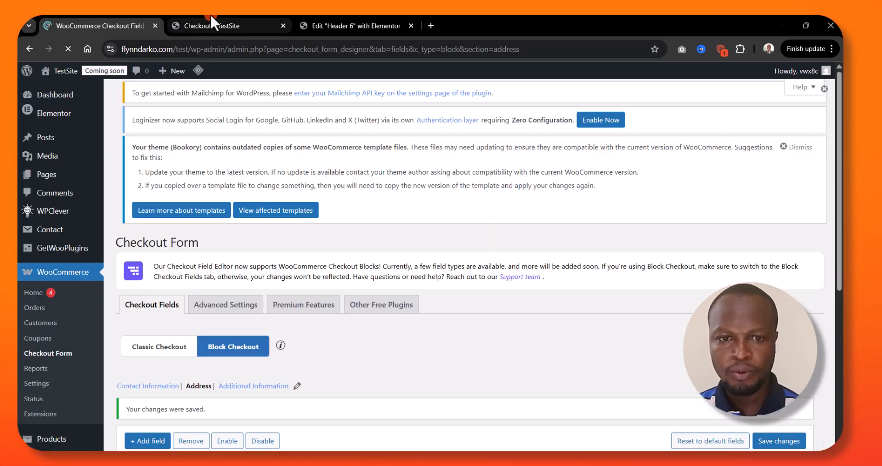
Reload the storefront's checkout page and verify its remaining billing address fields
left_click(210, 18)
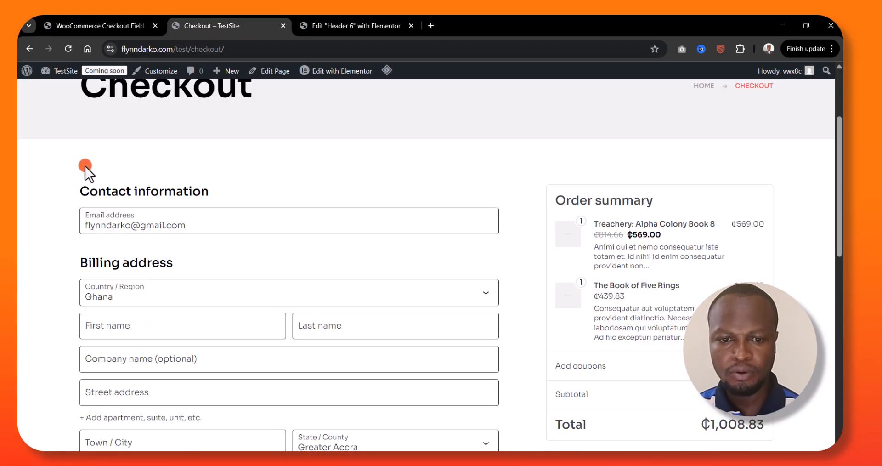
scroll(82, 170, "down", 2)
scroll(85, 168, "up", 5)
scroll(87, 167, "down", 3)
left_click(68, 47)
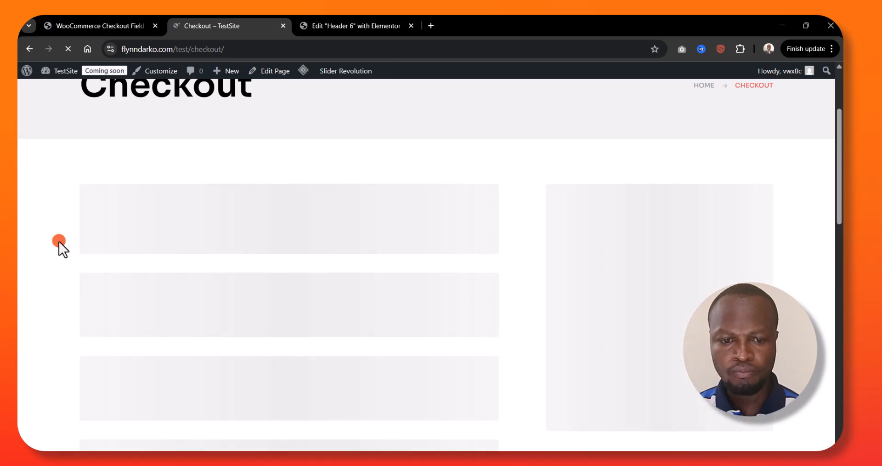
scroll(59, 241, "down", 3)
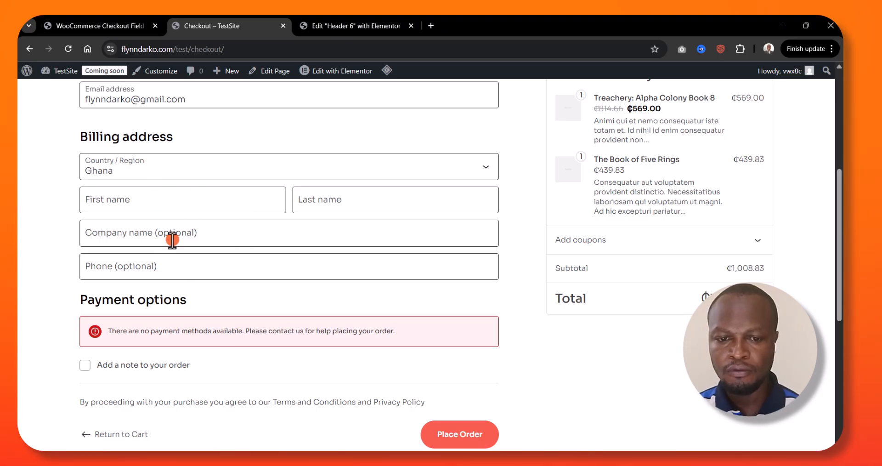
left_click(90, 22)
left_click(190, 23)
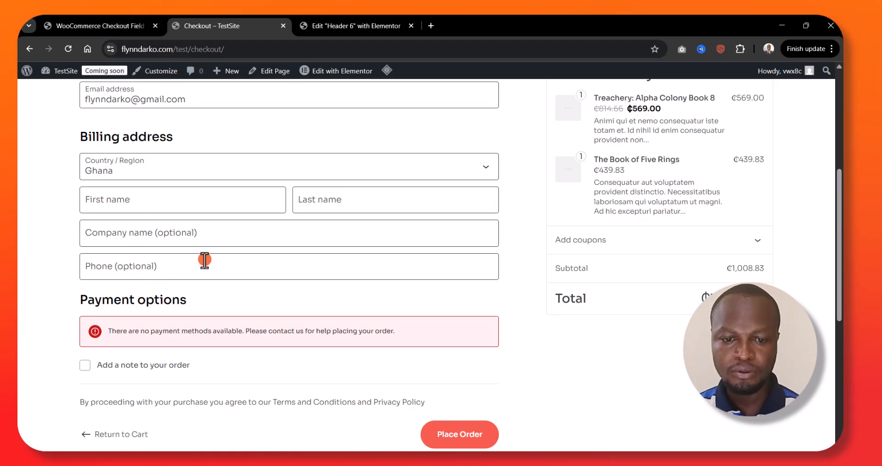
Return to the Checkout Form settings and start a new field of type Checkbox in the Block Checkout's Address section
left_click(115, 24)
scroll(261, 269, "down", 5)
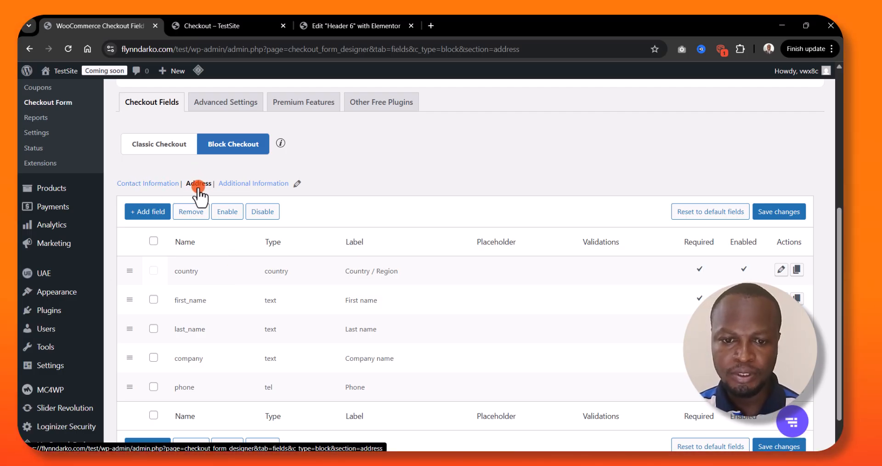
scroll(255, 247, "down", 2)
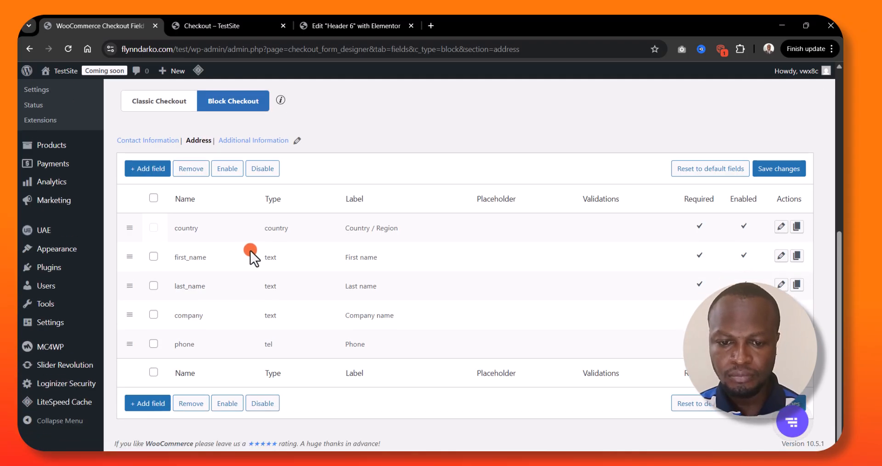
left_click(144, 170)
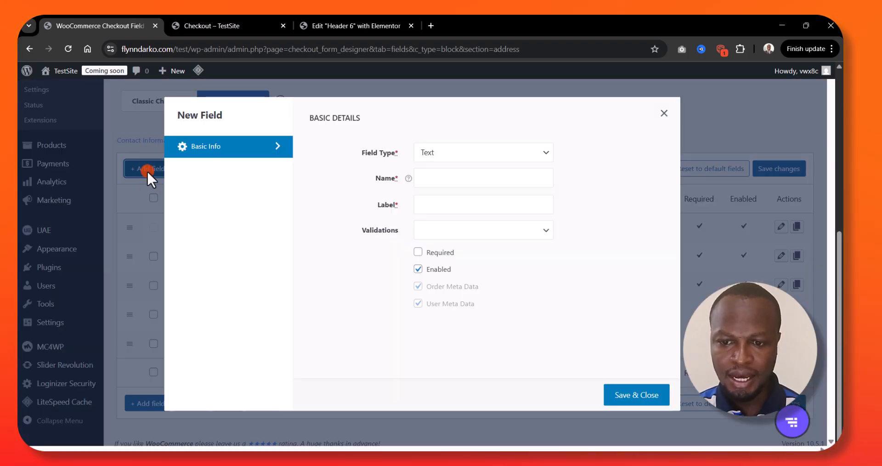
left_click(525, 156)
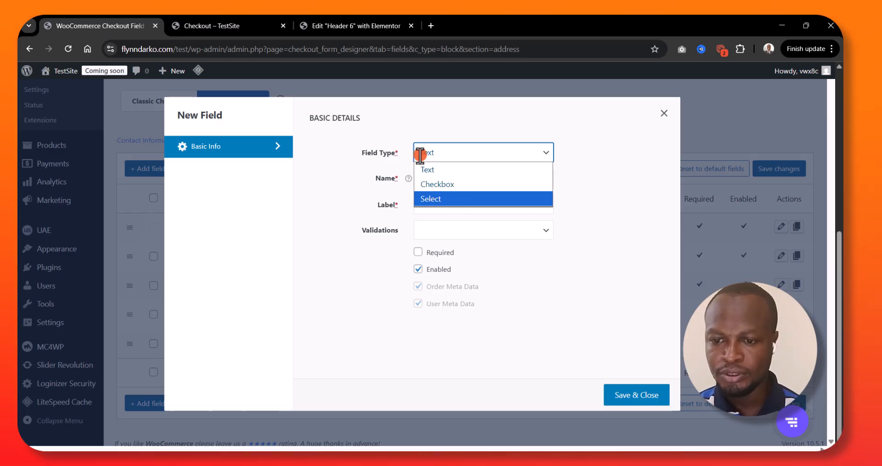
left_click(323, 195)
left_click(453, 154)
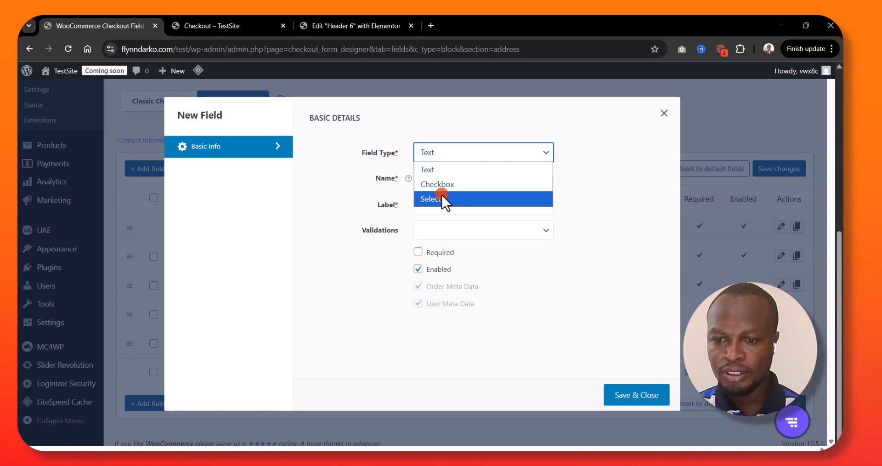
left_click(452, 185)
Enter Gender as both the name and the label of the new checkbox field, and try to save it
left_click(450, 179)
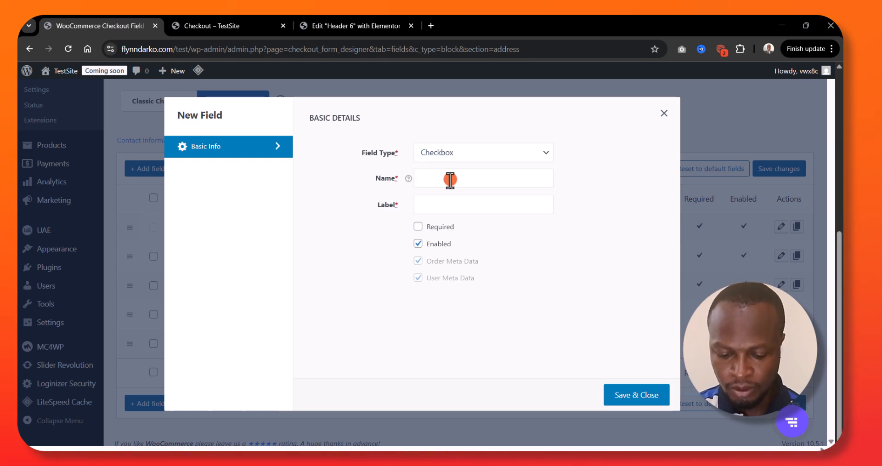
type("kGnede")
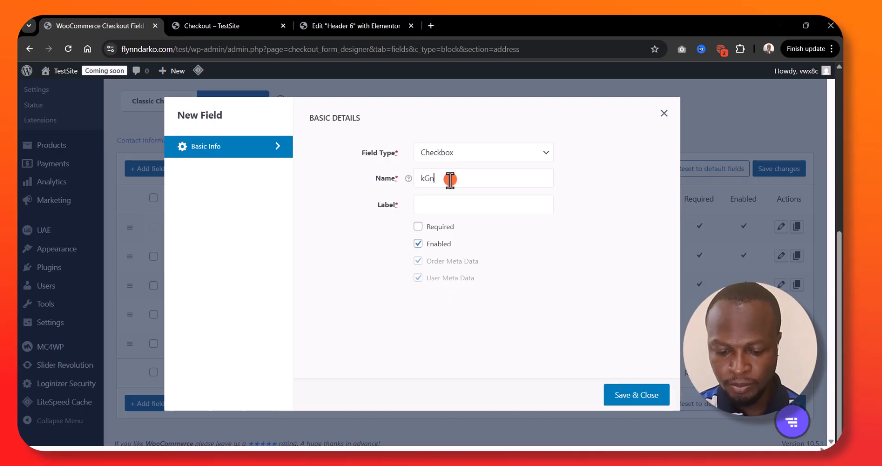
key("BackSpace")
key("BackSpace")
key("BackSpace")
key("BackSpace")
key("BackSpace")
key("BackSpace")
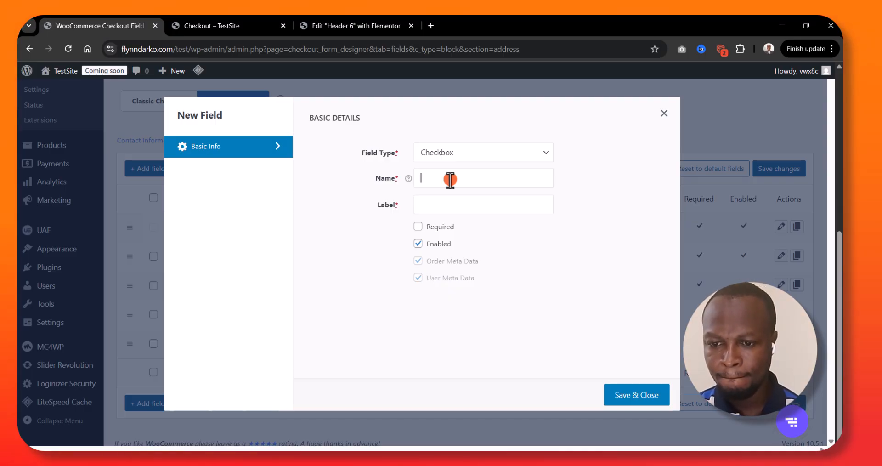
type("Gender")
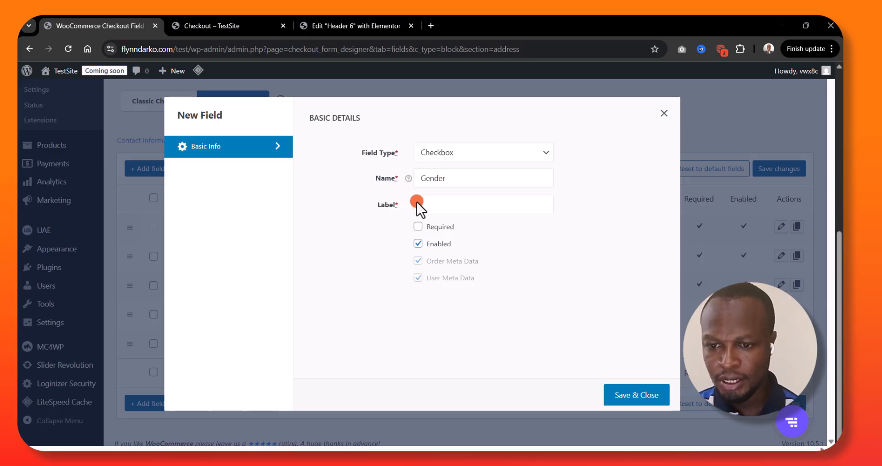
left_click(449, 205)
type("Gender")
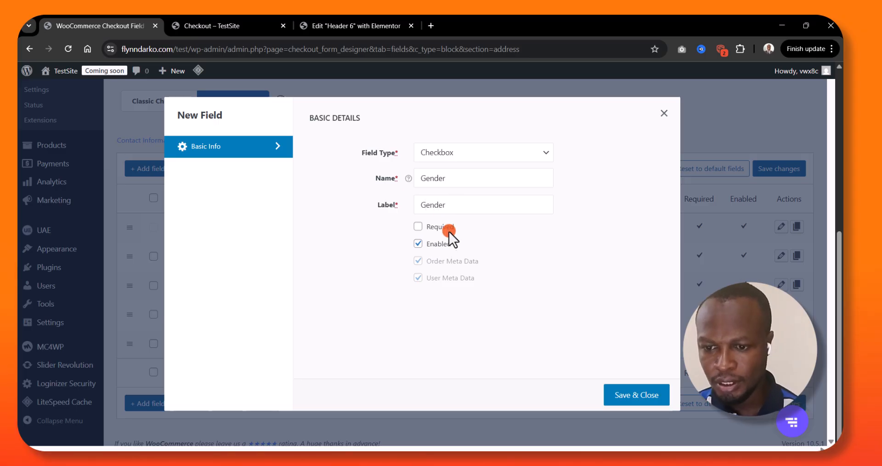
left_click(448, 153)
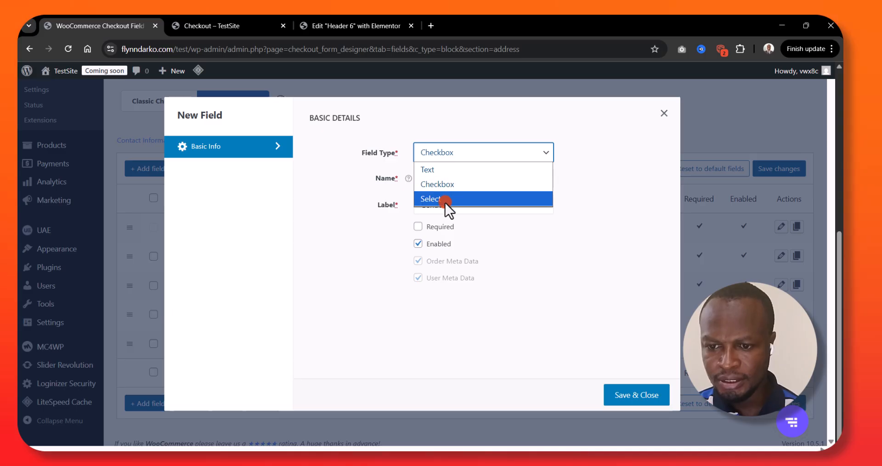
left_click(391, 239)
left_click(633, 395)
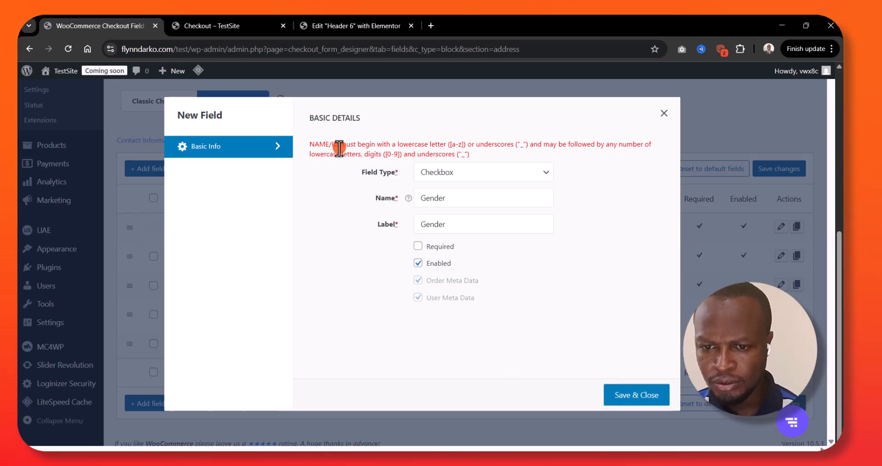
Change the new field's name and label to lowercase gender, then save the field and the address section's changes
left_click(424, 199)
key("BackSpace")
type("g")
left_click(423, 224)
key("BackSpace")
type("g")
left_click(638, 397)
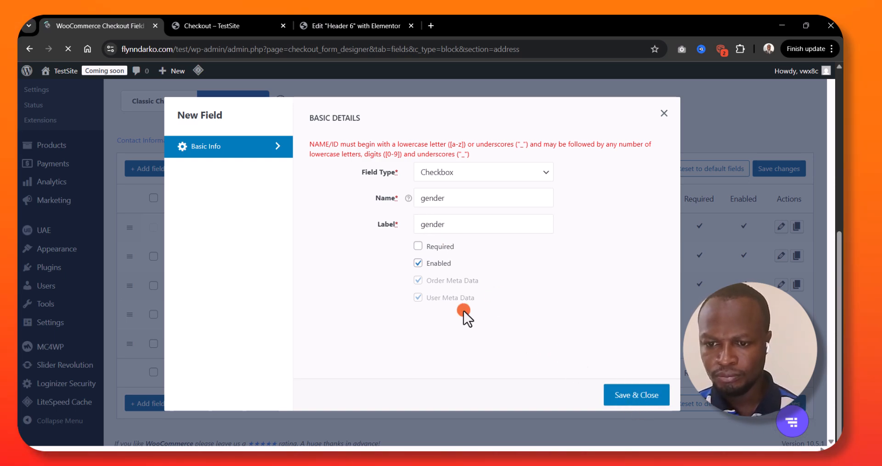
scroll(464, 310, "down", 10)
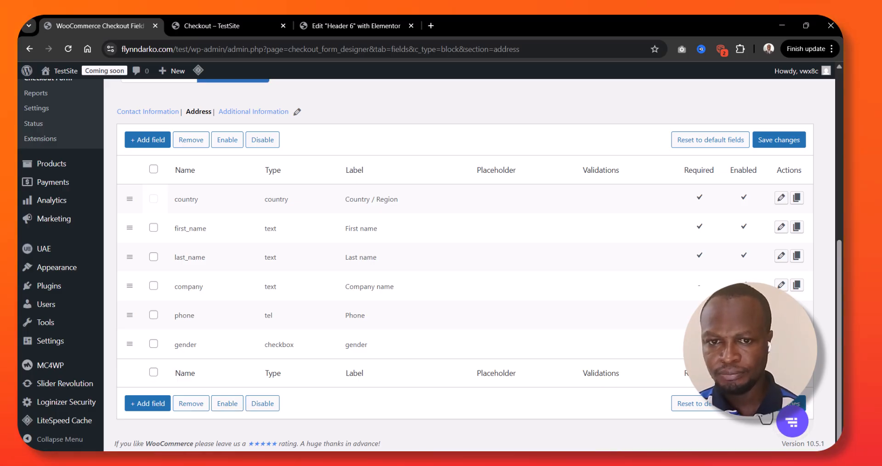
left_click(781, 142)
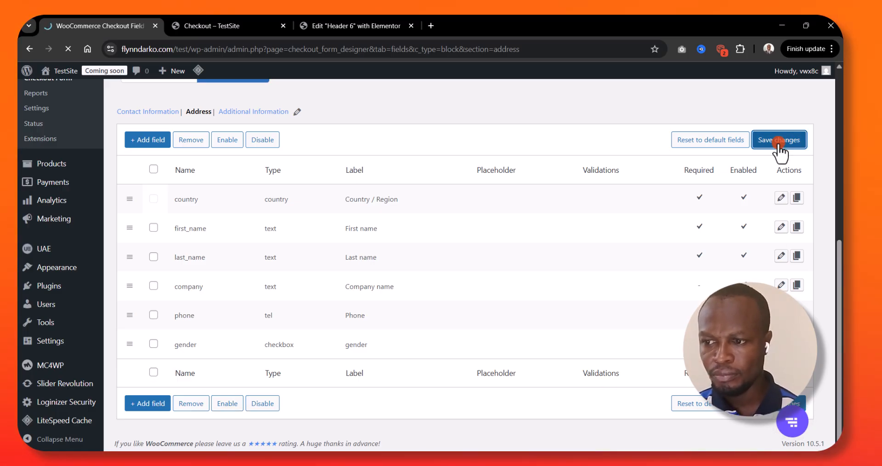
Reload the storefront's checkout page and test the gender checkbox among the billing address fields
left_click(253, 23)
left_click(67, 47)
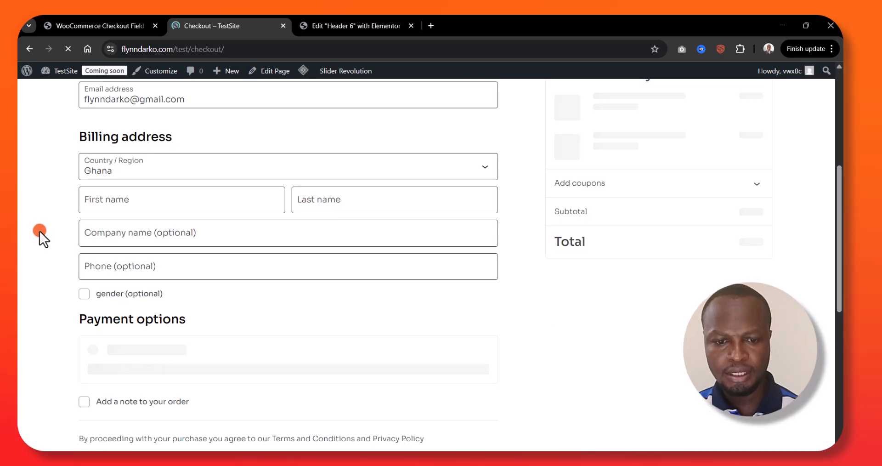
scroll(55, 244, "down", 3)
left_click(99, 172)
left_click(94, 171)
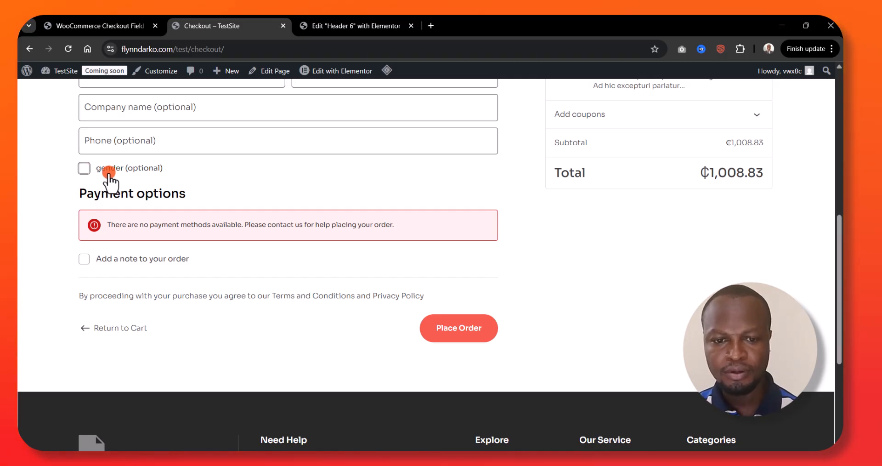
scroll(56, 263, "up", 3)
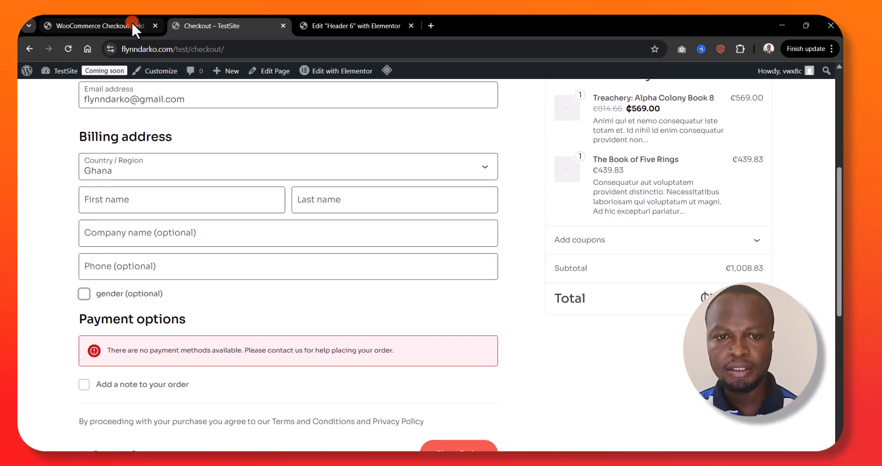
left_click(115, 25)
left_click(236, 21)
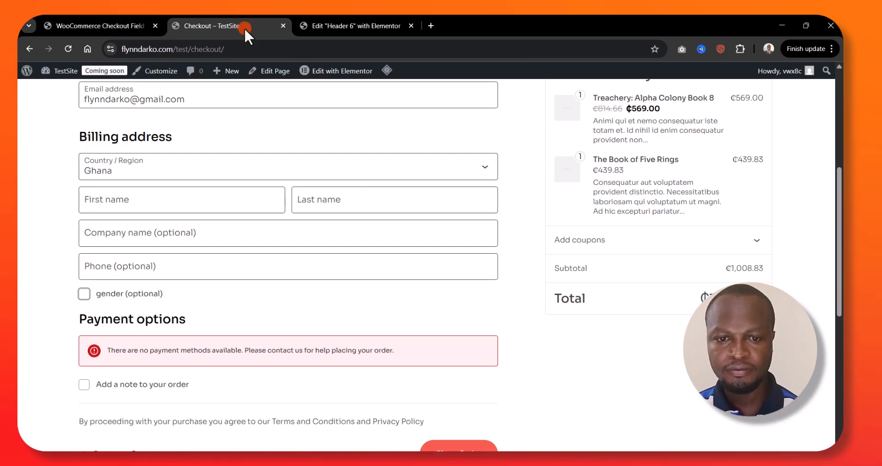
scroll(260, 235, "up", 6)
scroll(260, 235, "down", 3)
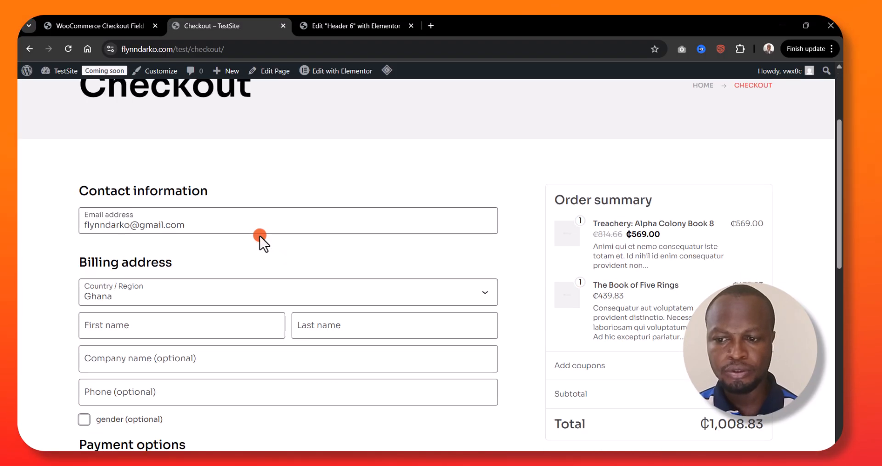